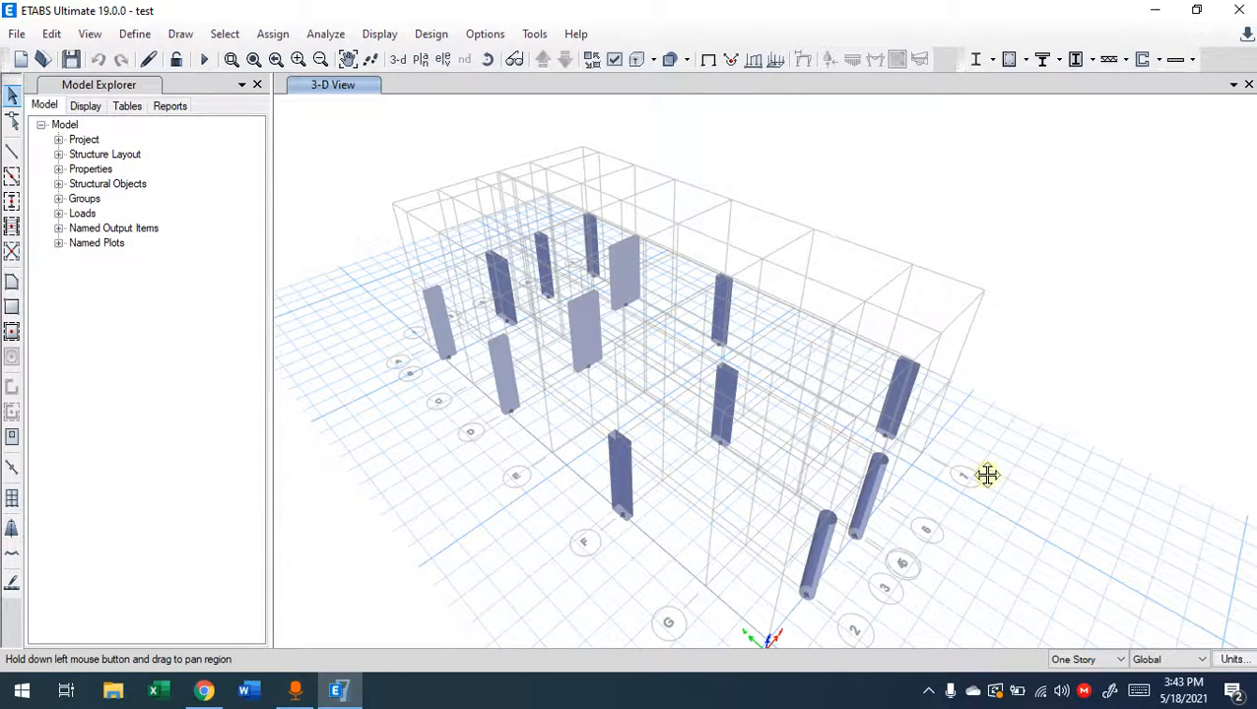
{"action": "middle_click_drag", "start_coordinate": [1074, 494], "coordinate": [1015, 438], "text": "shift"}
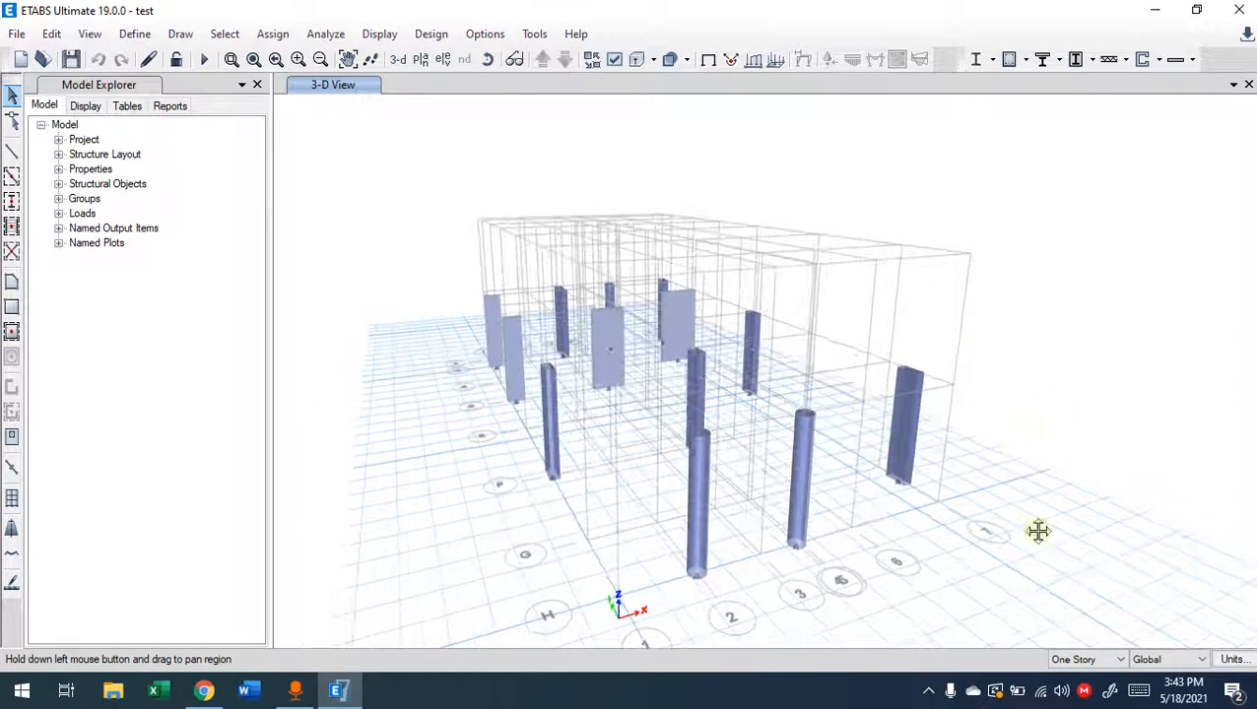
{"action": "left_click", "coordinate": [1098, 665]}
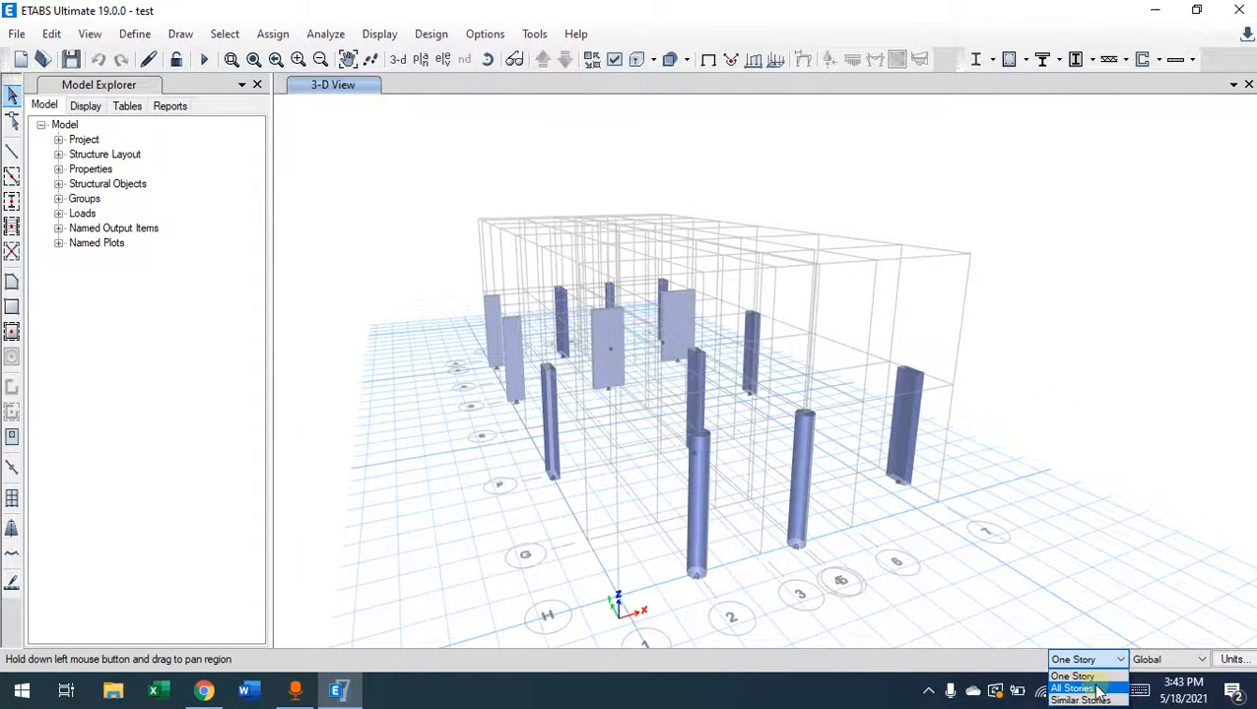
{"action": "left_click", "coordinate": [1086, 606]}
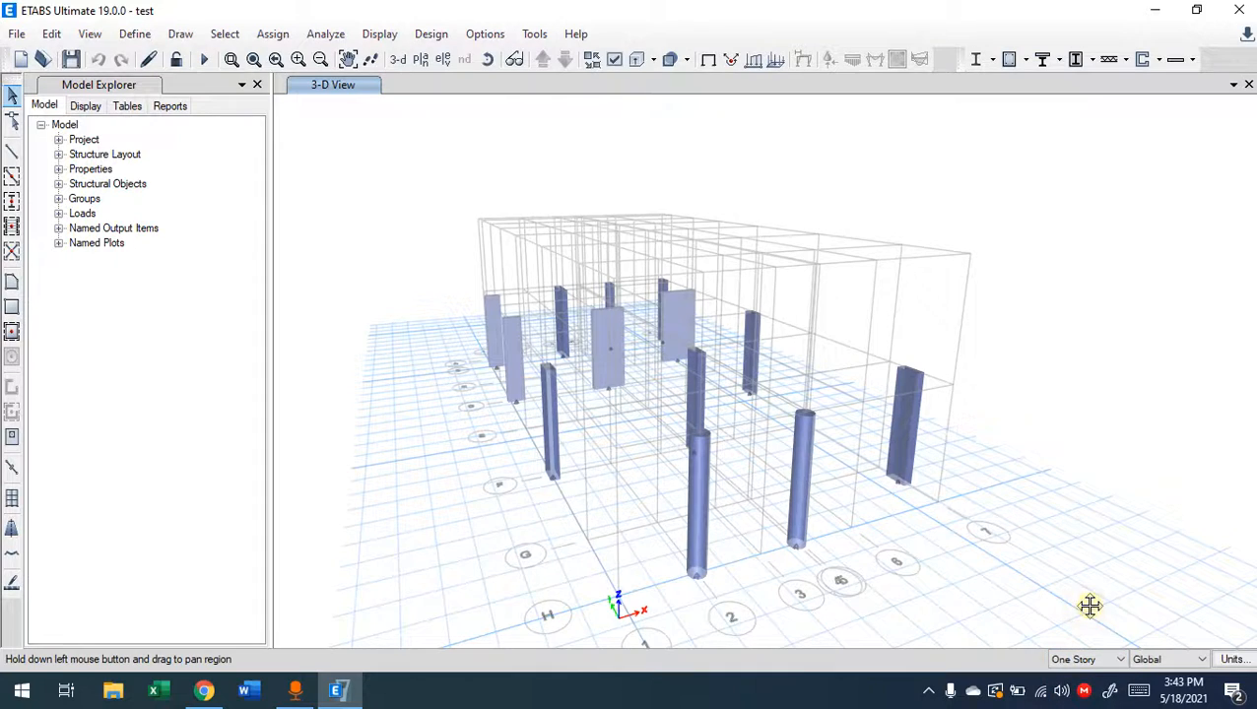
Select the two round columns on grid line H and start the Replicate command
{"action": "left_click_drag", "start_coordinate": [1077, 581], "coordinate": [1106, 469]}
{"action": "middle_click_drag", "start_coordinate": [1106, 469], "coordinate": [1025, 550], "text": "shift"}
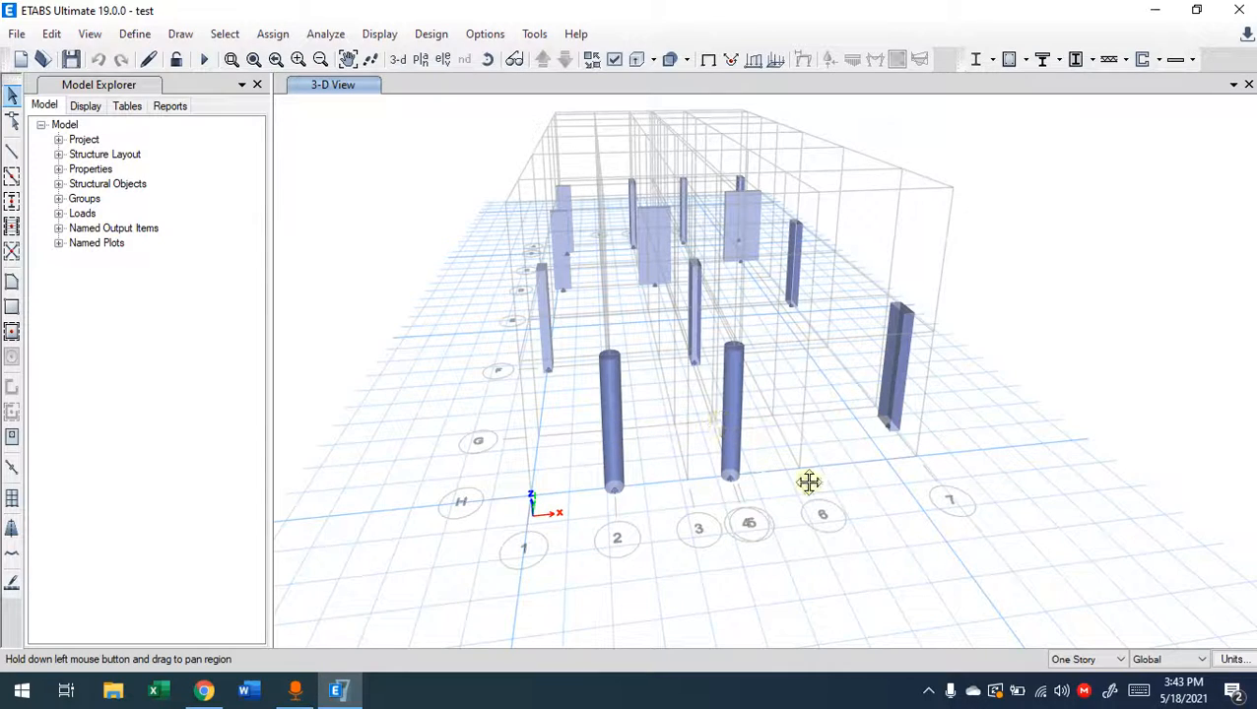
{"action": "left_click", "coordinate": [13, 96]}
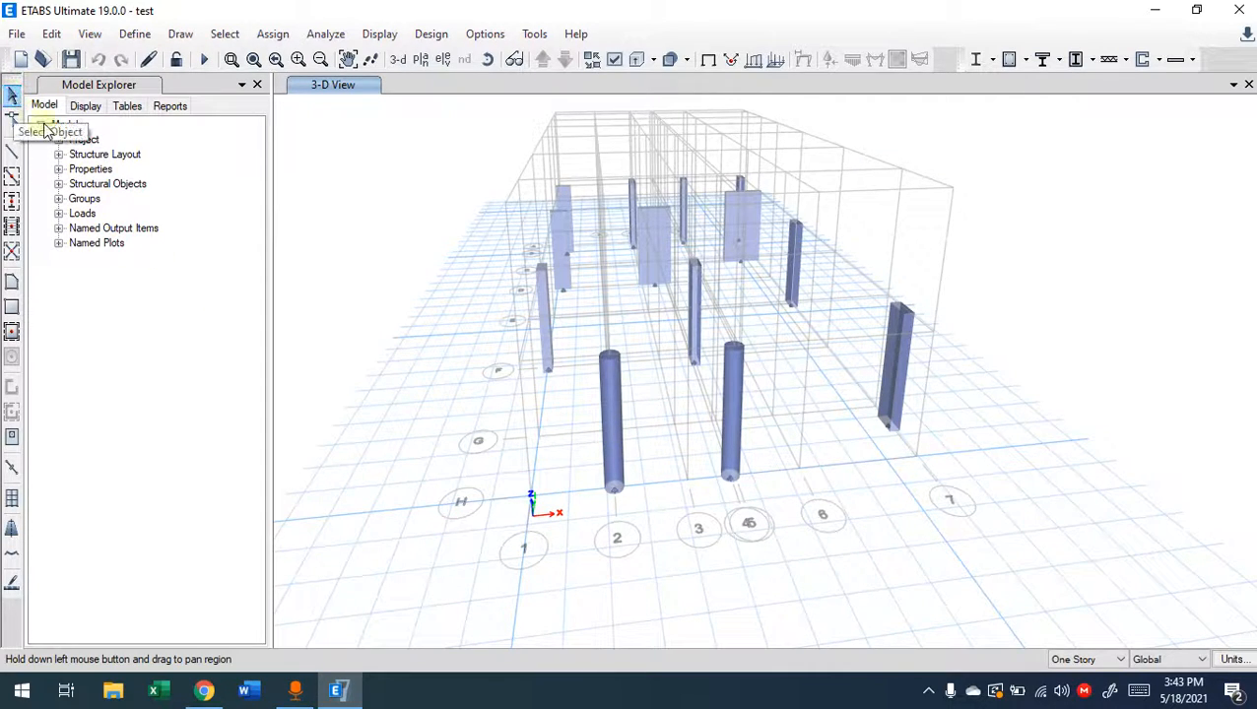
{"action": "left_click_drag", "start_coordinate": [763, 440], "coordinate": [591, 507]}
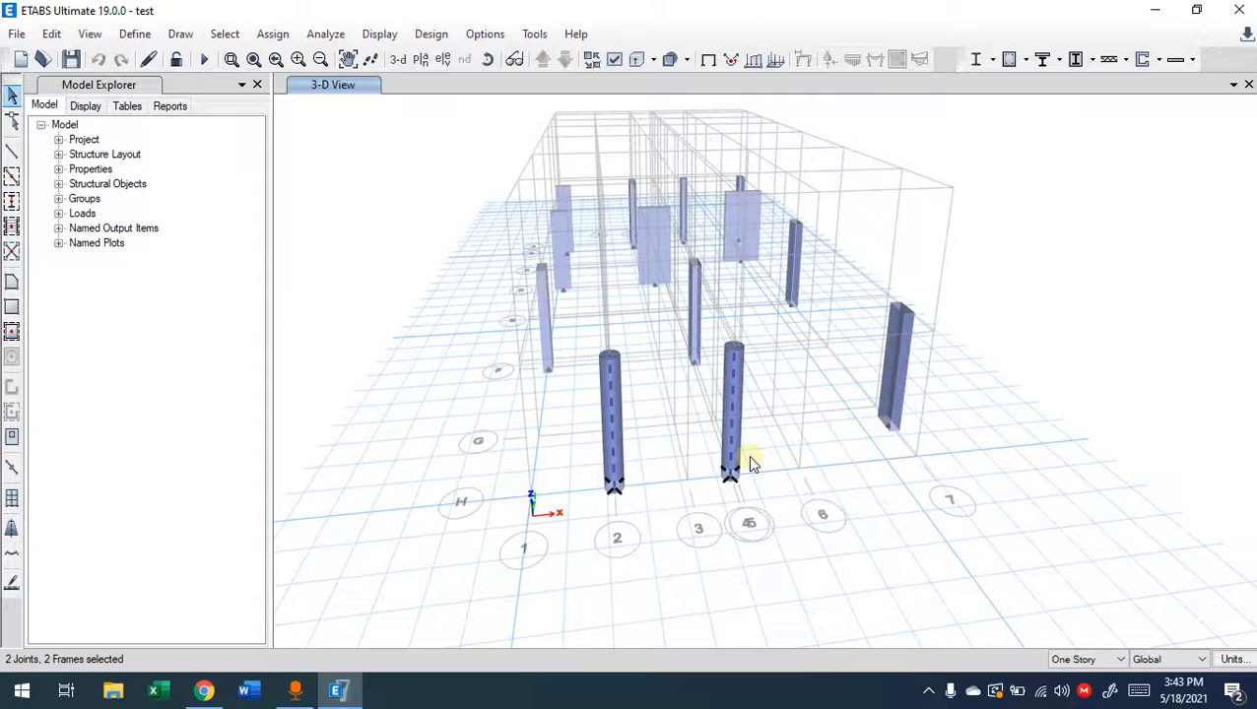
{"action": "left_click", "coordinate": [51, 34]}
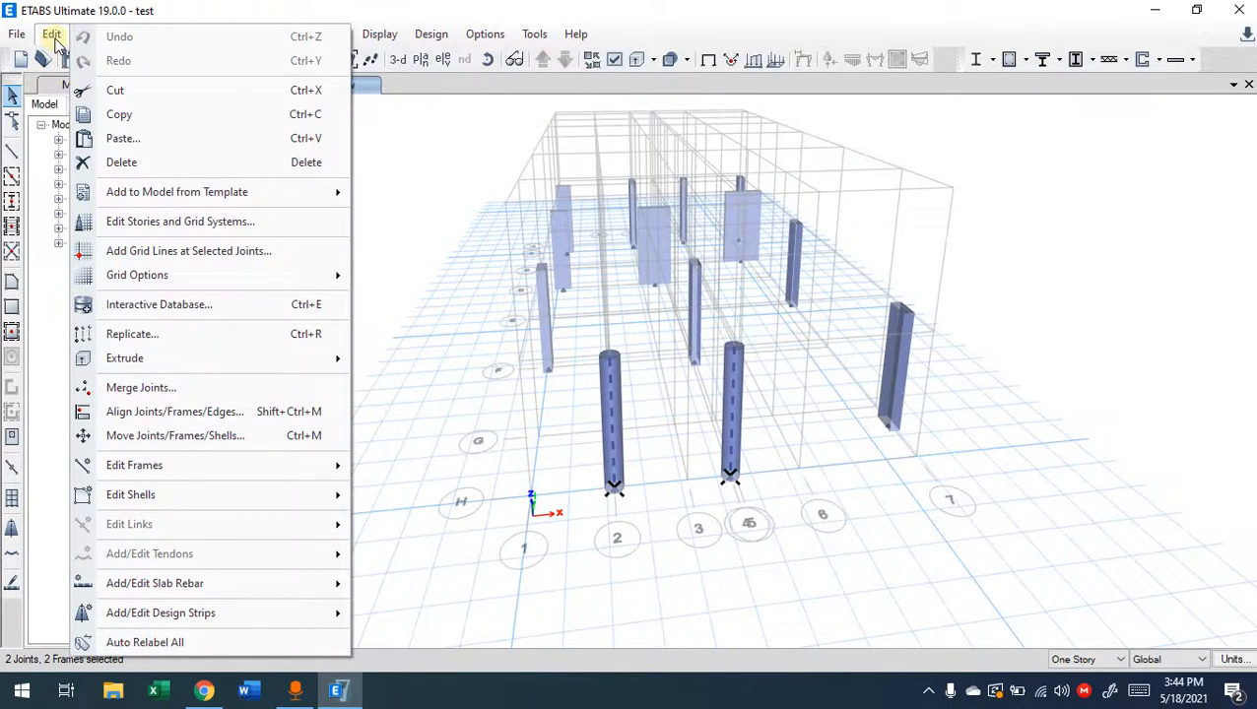
{"action": "left_click", "coordinate": [194, 335]}
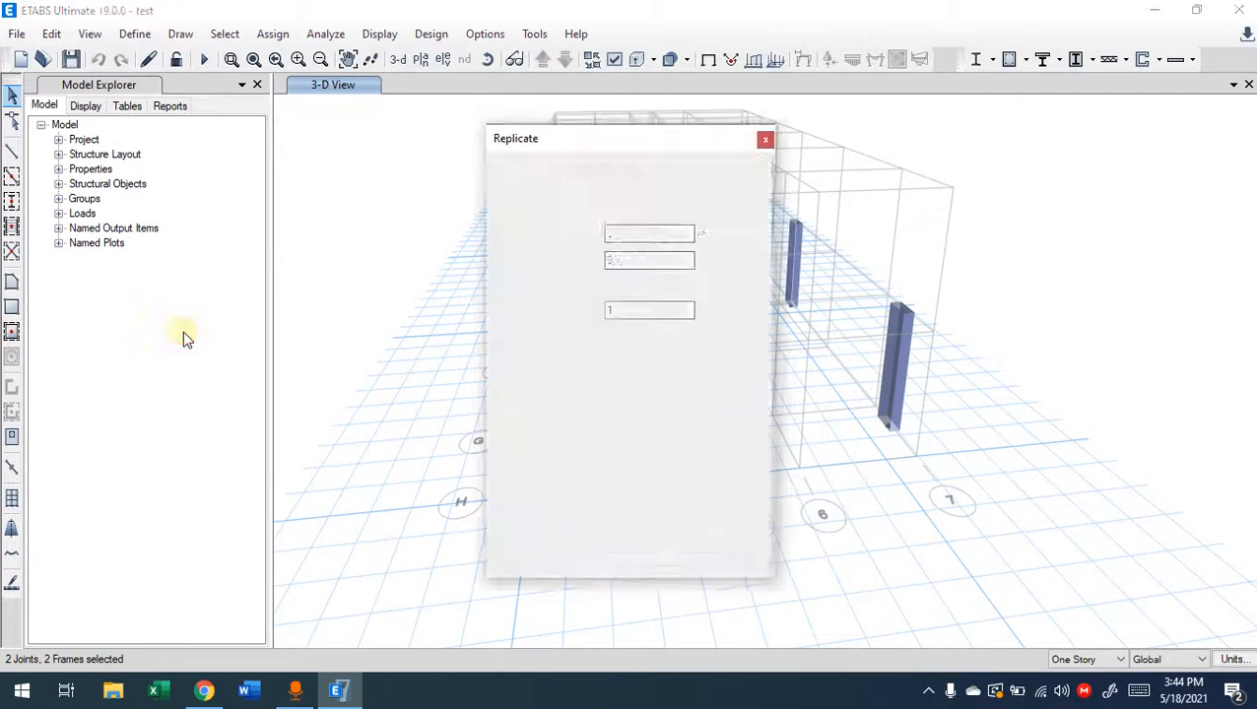
Review the radial, mirror and story replication options, and return to the linear options
{"action": "left_click_drag", "start_coordinate": [614, 145], "coordinate": [482, 143]}
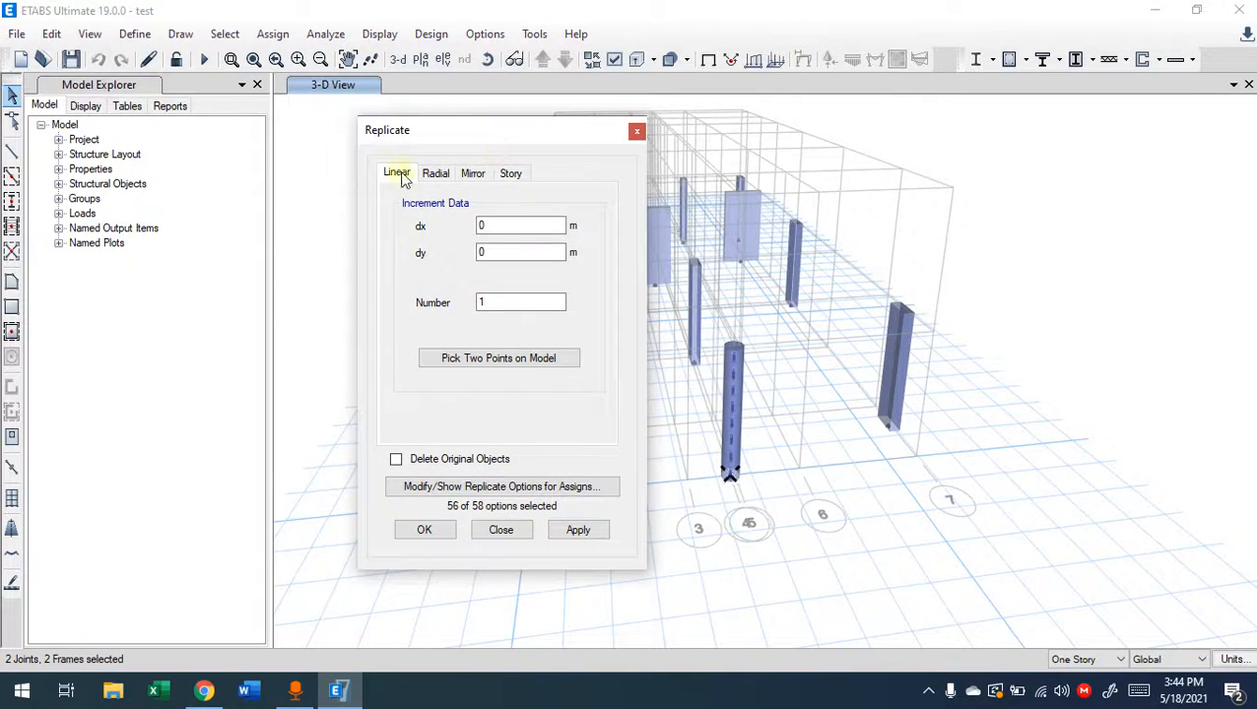
{"action": "left_click", "coordinate": [434, 173]}
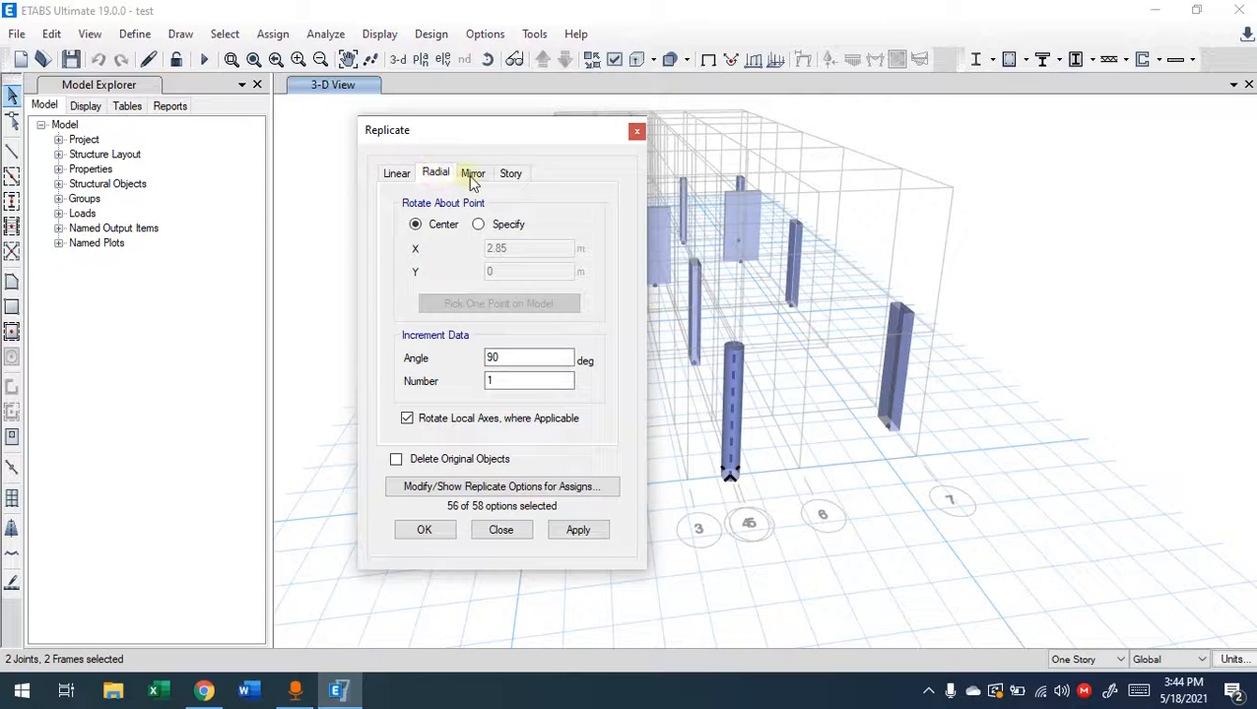
{"action": "left_click", "coordinate": [473, 177]}
{"action": "left_click", "coordinate": [504, 175]}
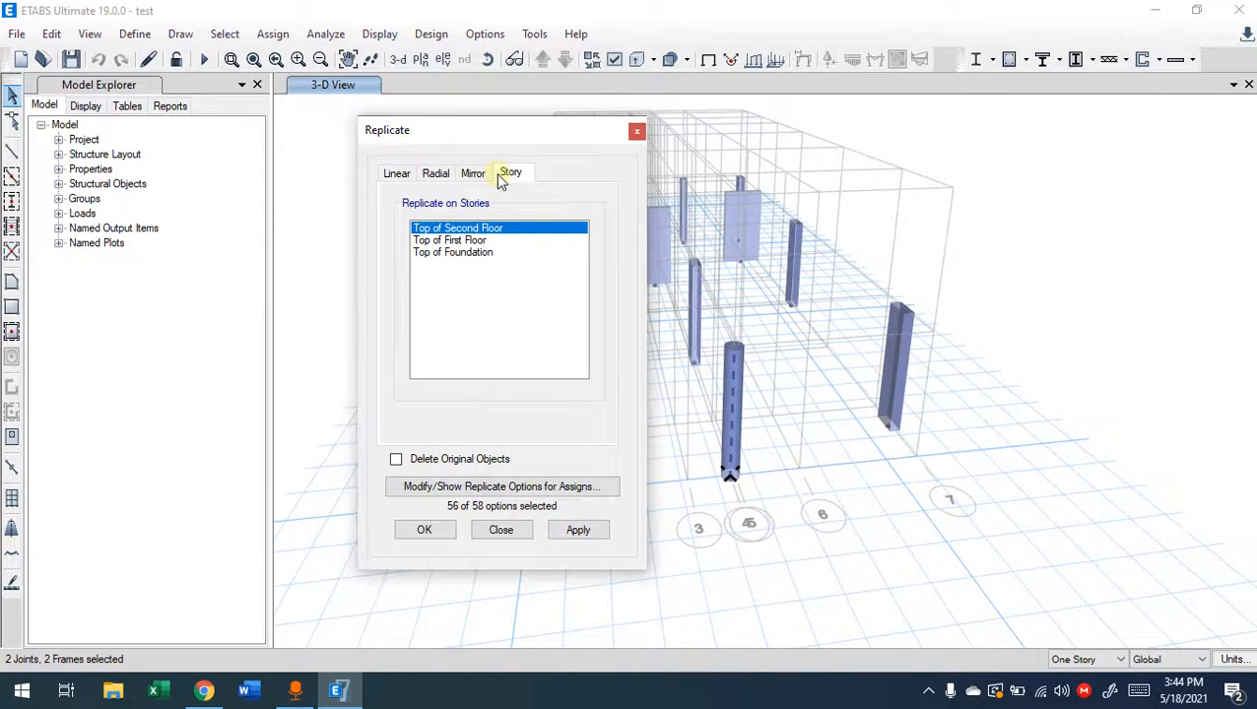
{"action": "left_click", "coordinate": [397, 174]}
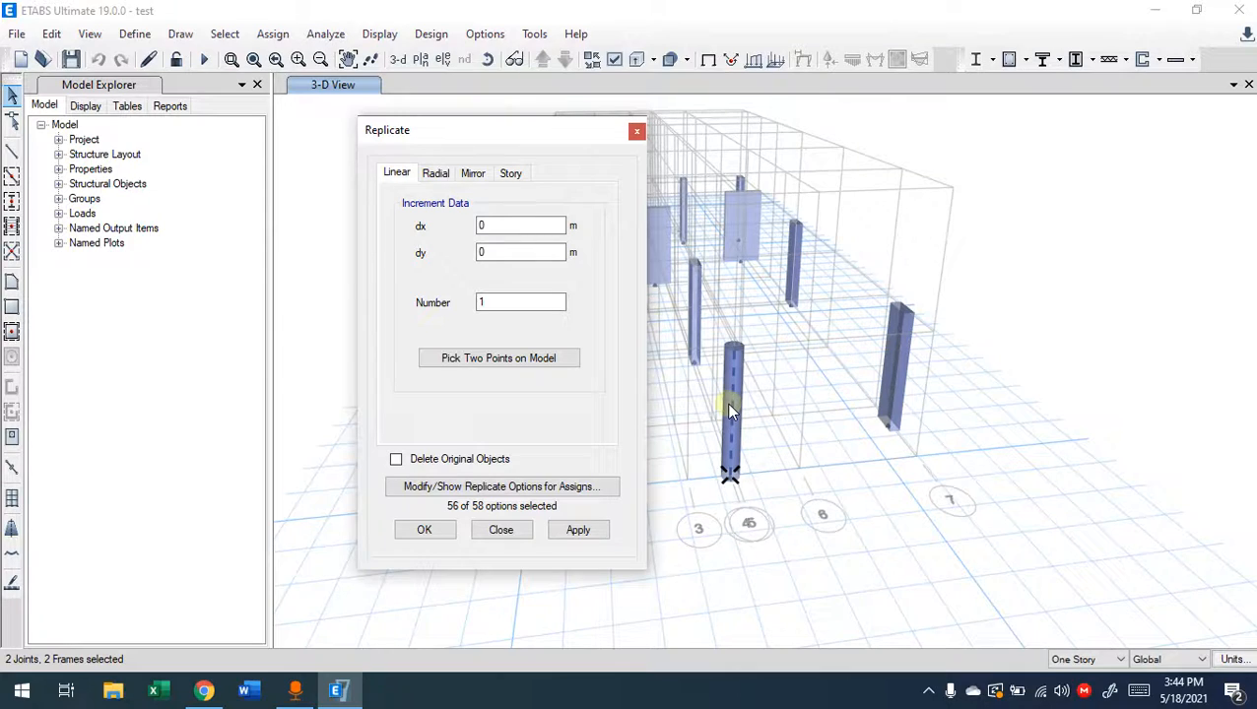
{"action": "left_click_drag", "start_coordinate": [484, 131], "coordinate": [327, 131]}
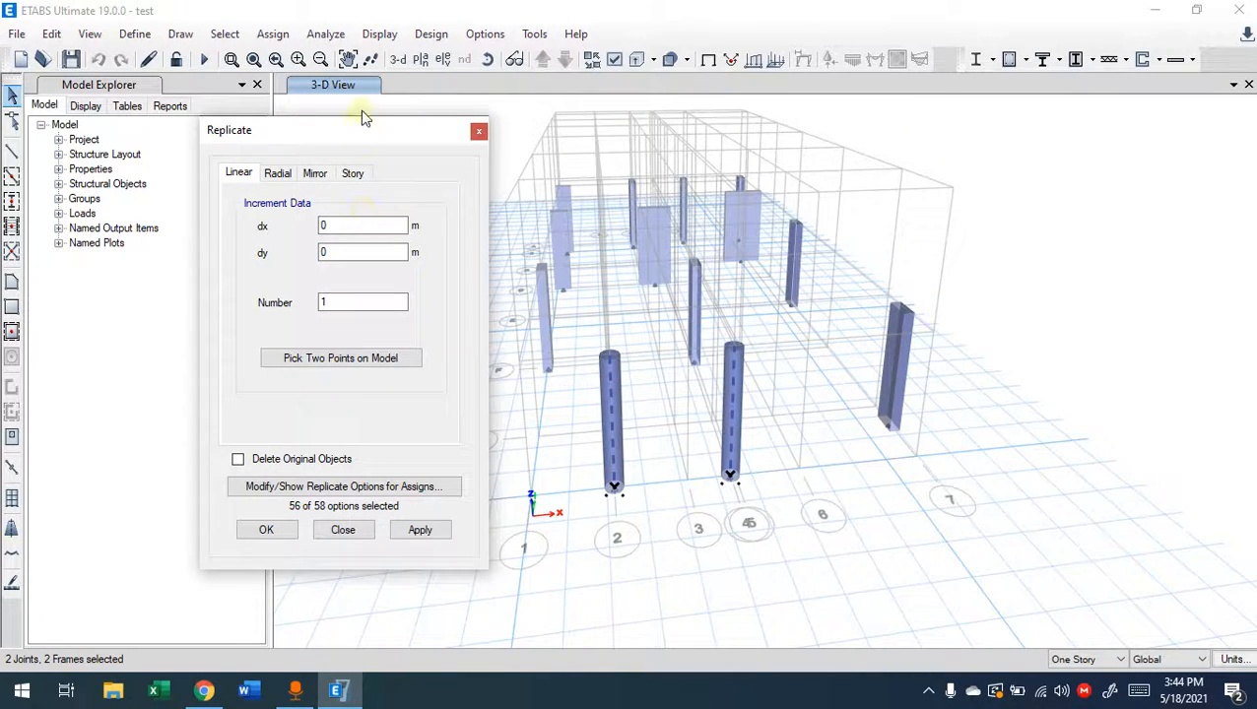
Show the Top of First Floor plan view and select the two round columns on grid line H
{"action": "left_click", "coordinate": [423, 61]}
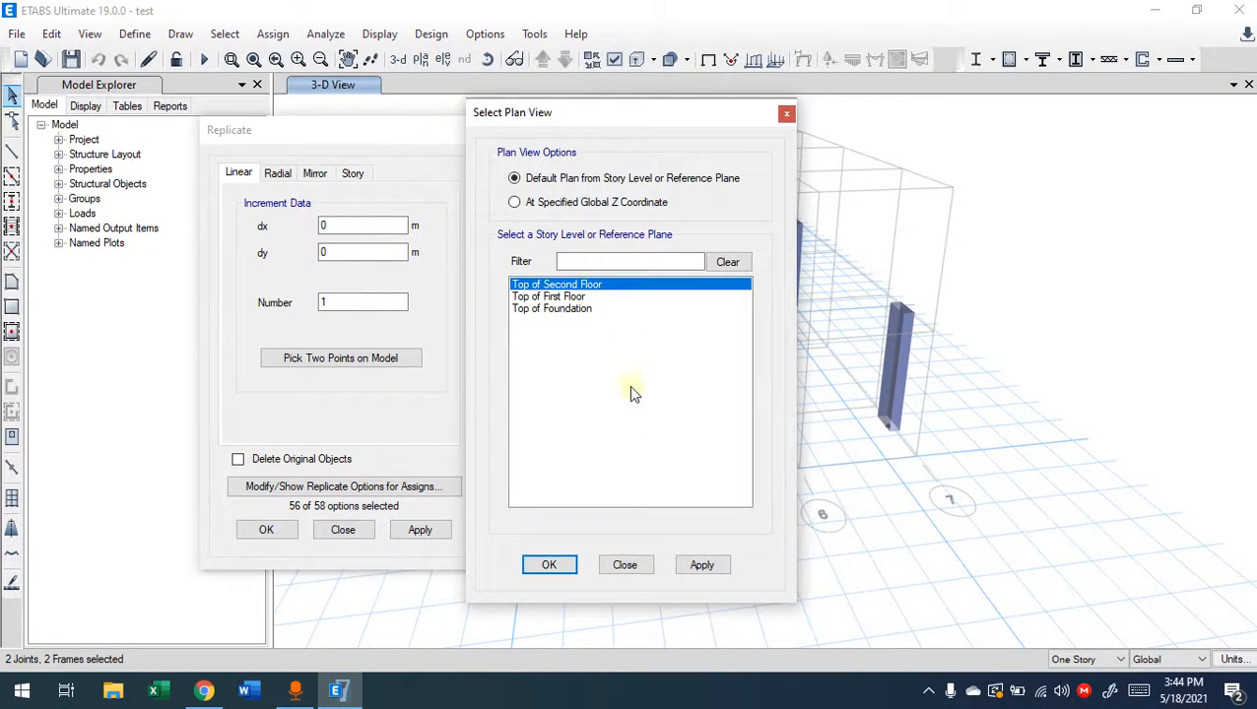
{"action": "left_click", "coordinate": [575, 309]}
{"action": "left_click", "coordinate": [573, 296]}
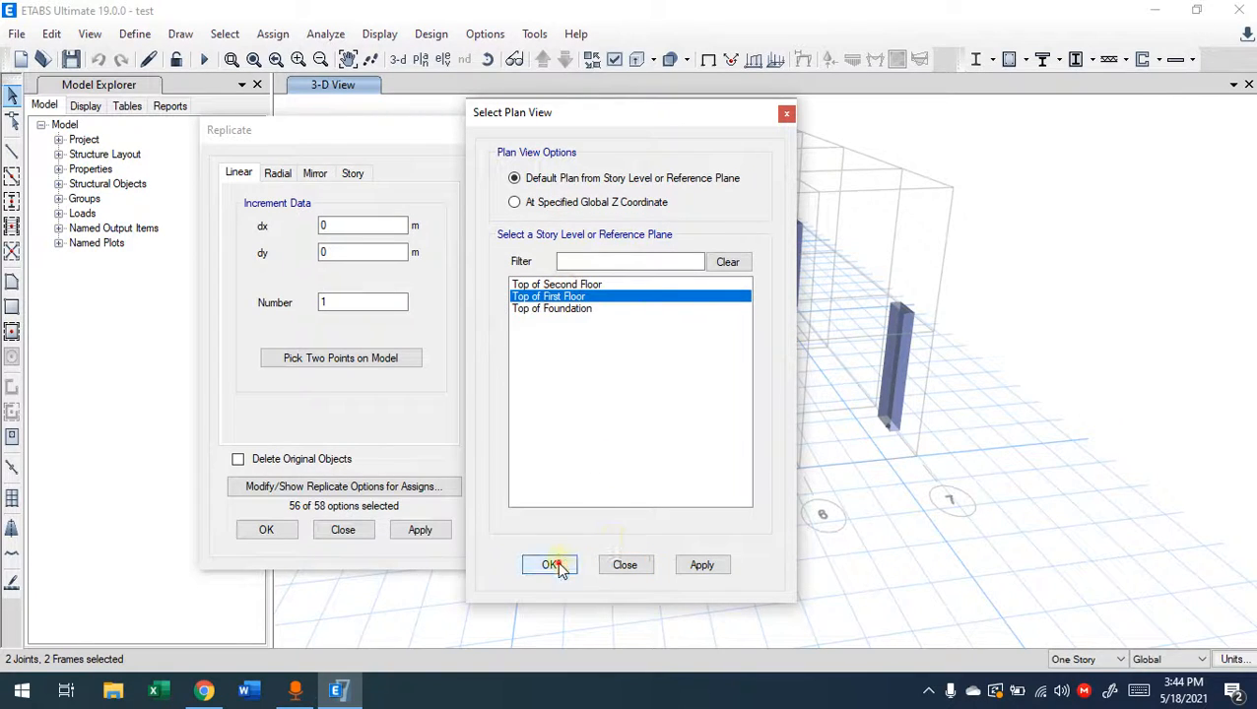
{"action": "left_click", "coordinate": [696, 566]}
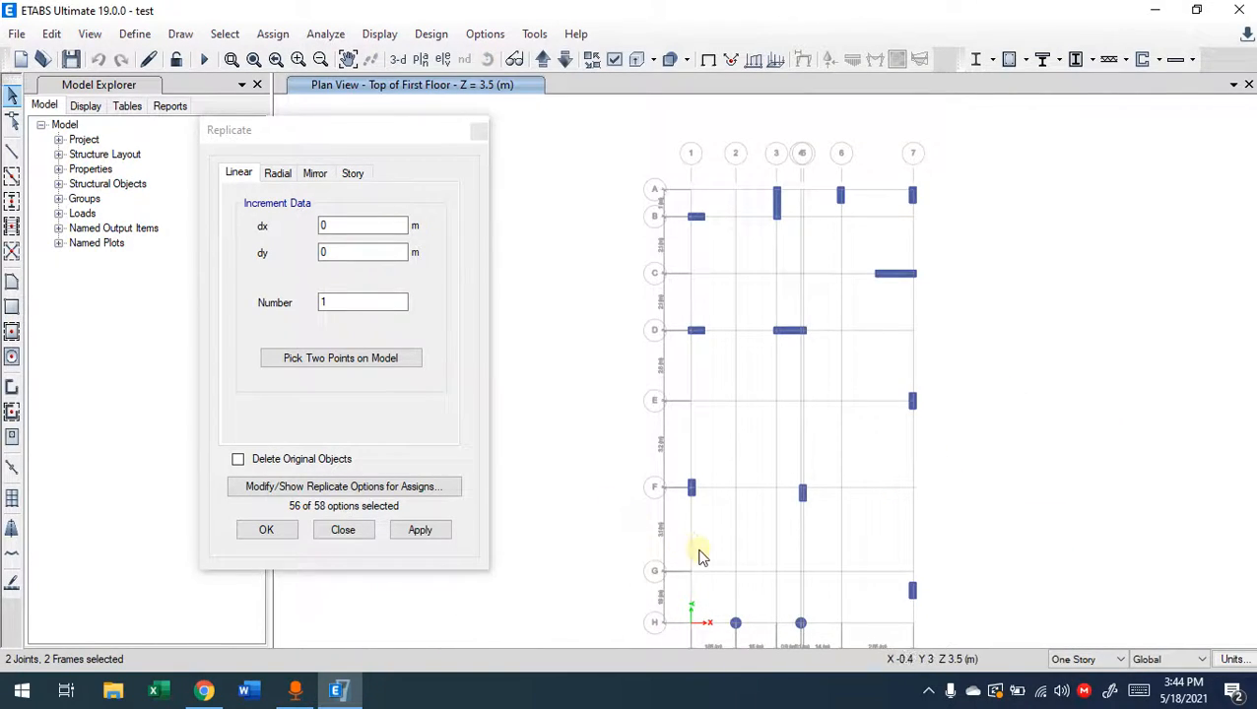
{"action": "middle_click_drag", "start_coordinate": [703, 500], "coordinate": [671, 281]}
{"action": "scroll", "coordinate": [733, 414], "scroll_direction": "up", "scroll_amount": 8}
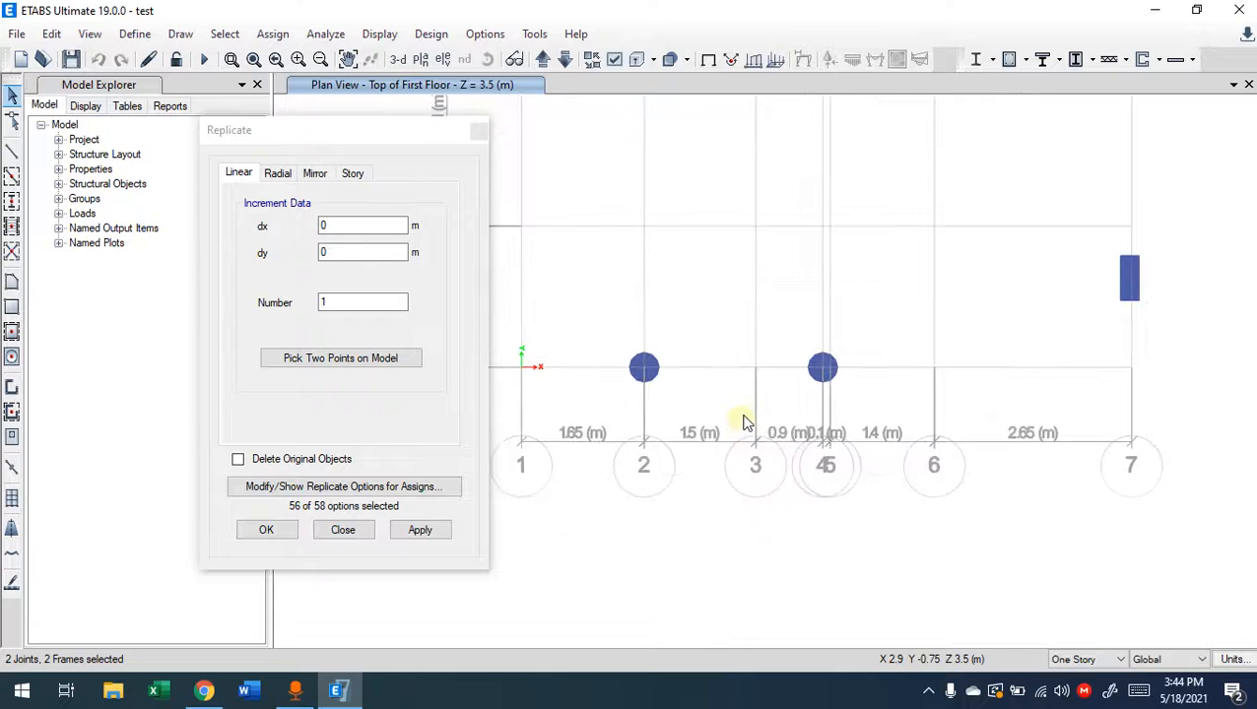
{"action": "scroll", "coordinate": [852, 451], "scroll_direction": "down", "scroll_amount": 4}
{"action": "left_click_drag", "start_coordinate": [1009, 351], "coordinate": [653, 442]}
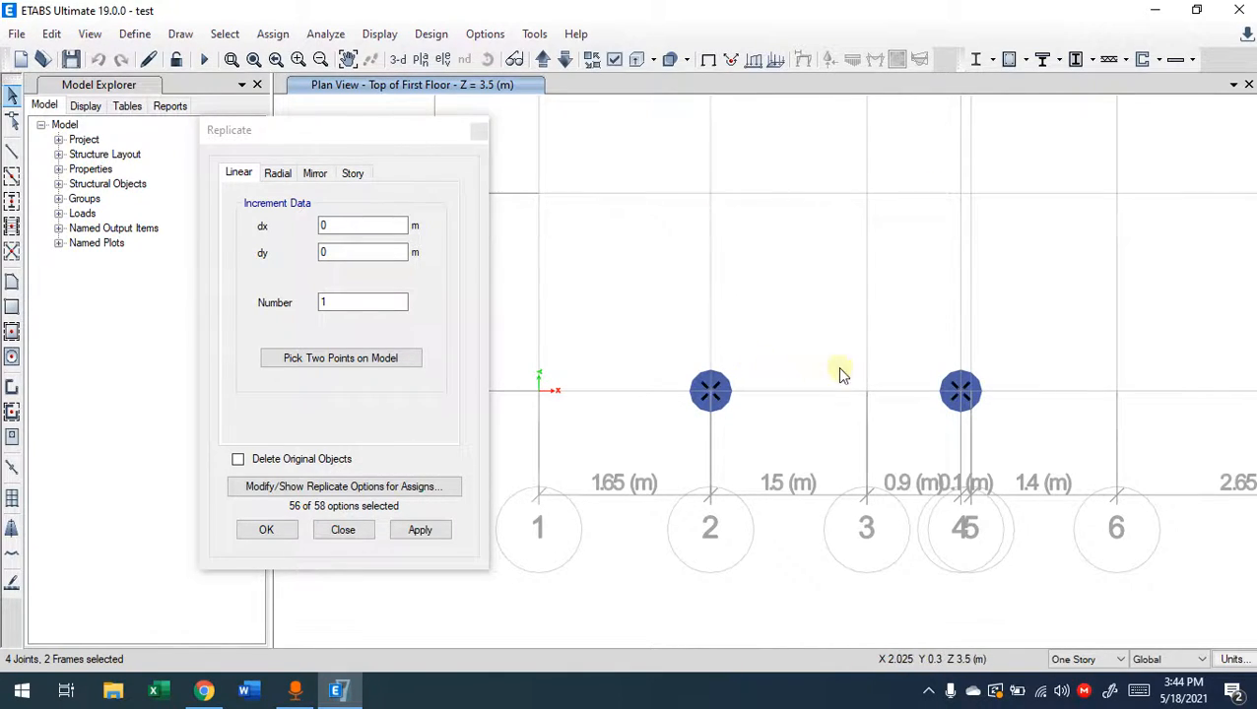
Mark the Y and X directions on the plan with two annotation arrows, and clear the annotations
{"action": "middle_click_drag", "start_coordinate": [839, 372], "coordinate": [906, 374]}
{"action": "key", "text": "ctrl+alt+d"}
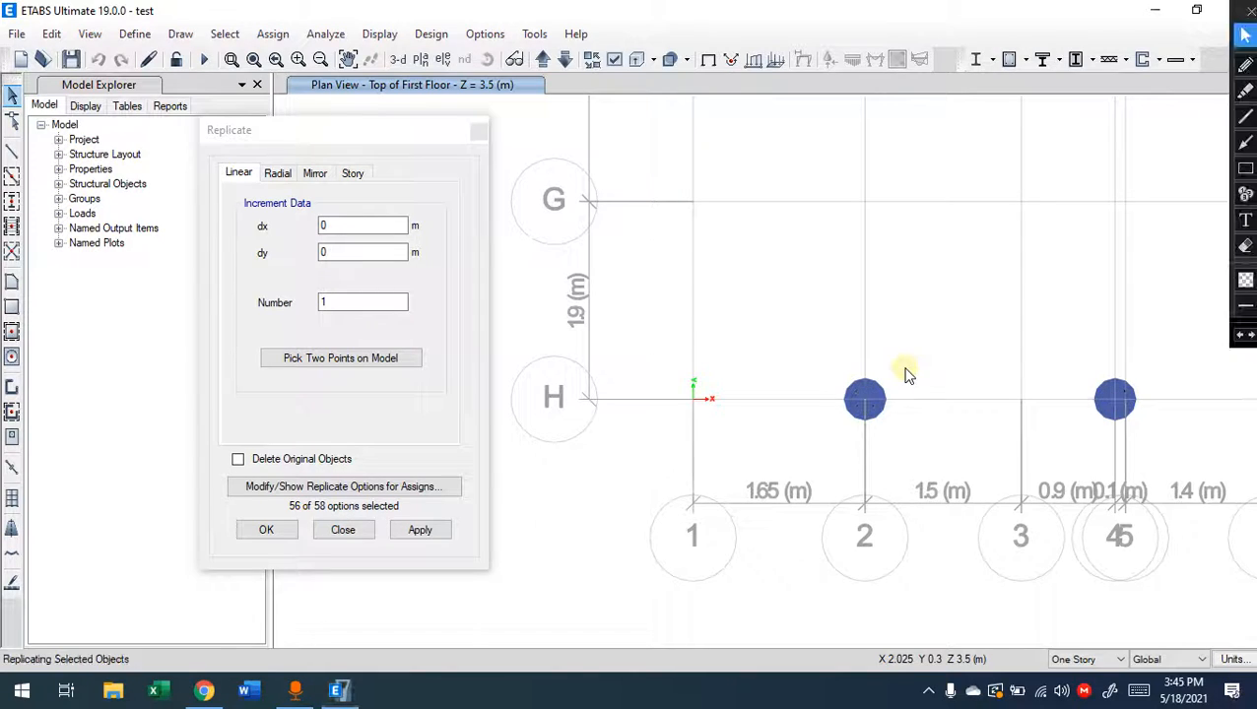
{"action": "left_click", "coordinate": [1244, 144]}
{"action": "mouse_move", "coordinate": [790, 435]}
{"action": "left_mouse_down"}
{"action": "mouse_move", "coordinate": [808, 196]}
{"action": "mouse_move", "coordinate": [790, 192]}
{"action": "left_mouse_up"}
{"action": "left_click_drag", "start_coordinate": [807, 457], "coordinate": [1131, 458]}
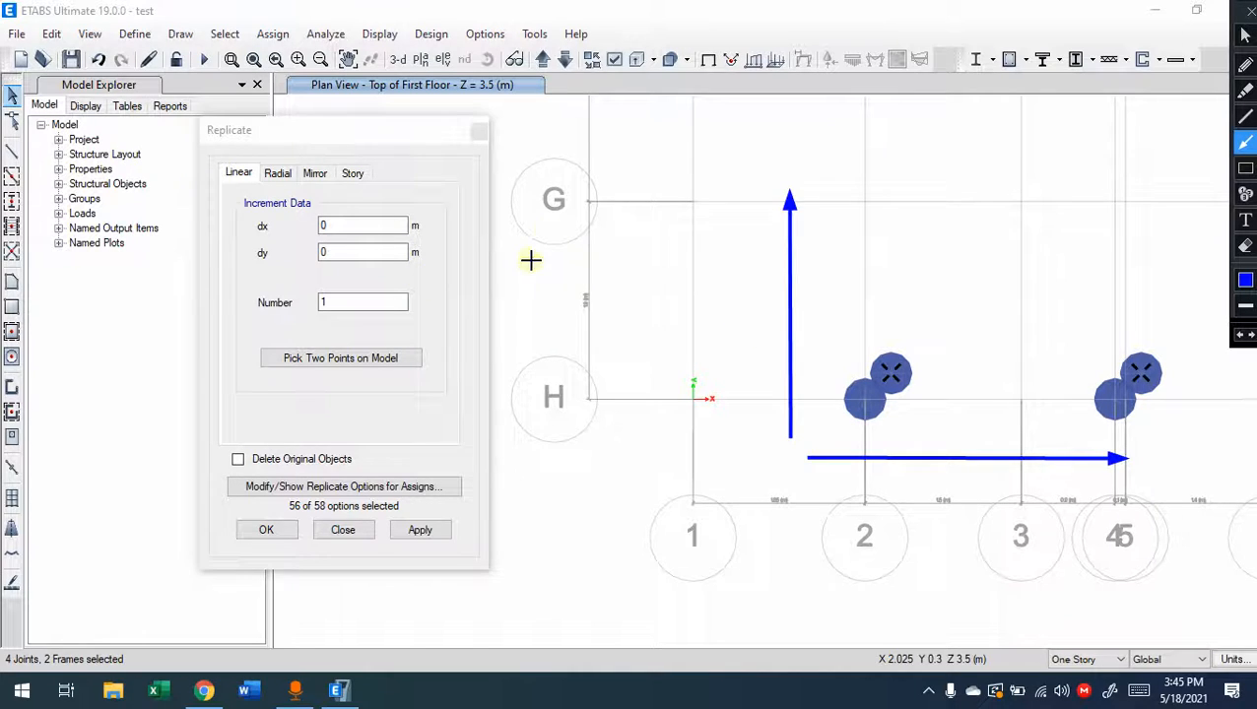
{"action": "key", "text": "Escape"}
{"action": "left_click", "coordinate": [973, 382]}
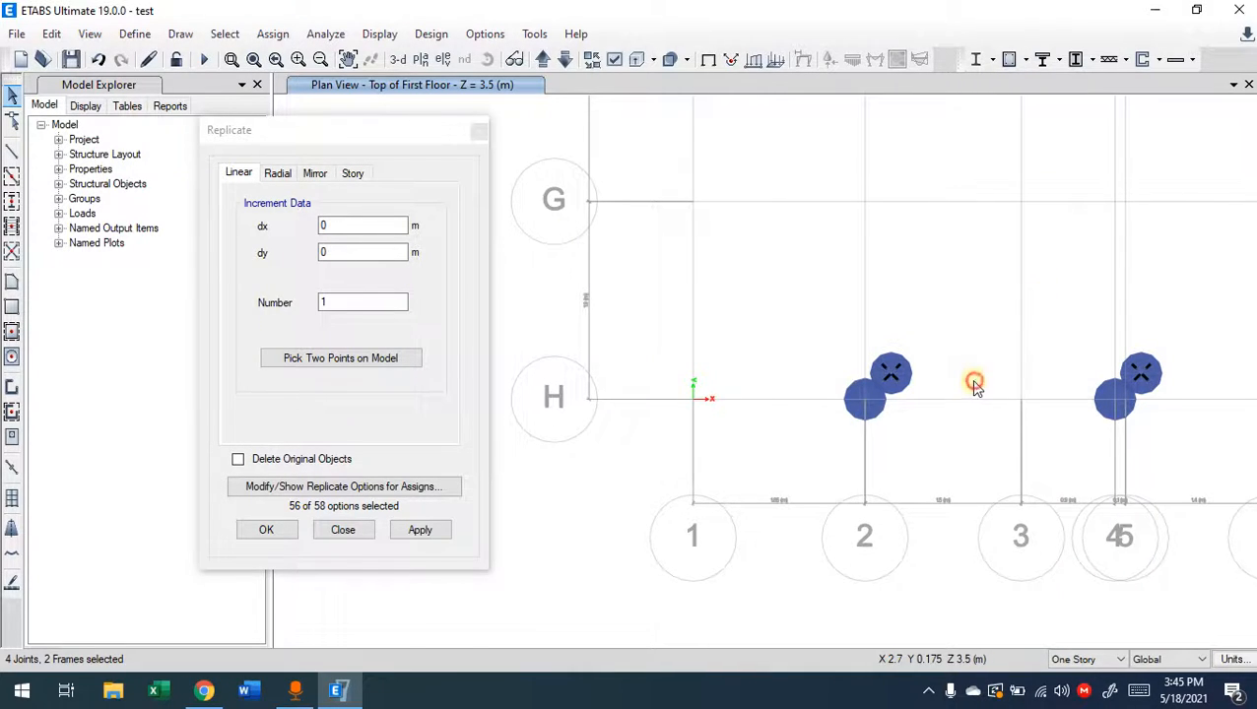
Undo the last replication of the round columns
{"action": "scroll", "coordinate": [908, 399], "scroll_direction": "down", "scroll_amount": 3}
{"action": "middle_click_drag", "start_coordinate": [912, 407], "coordinate": [833, 401]}
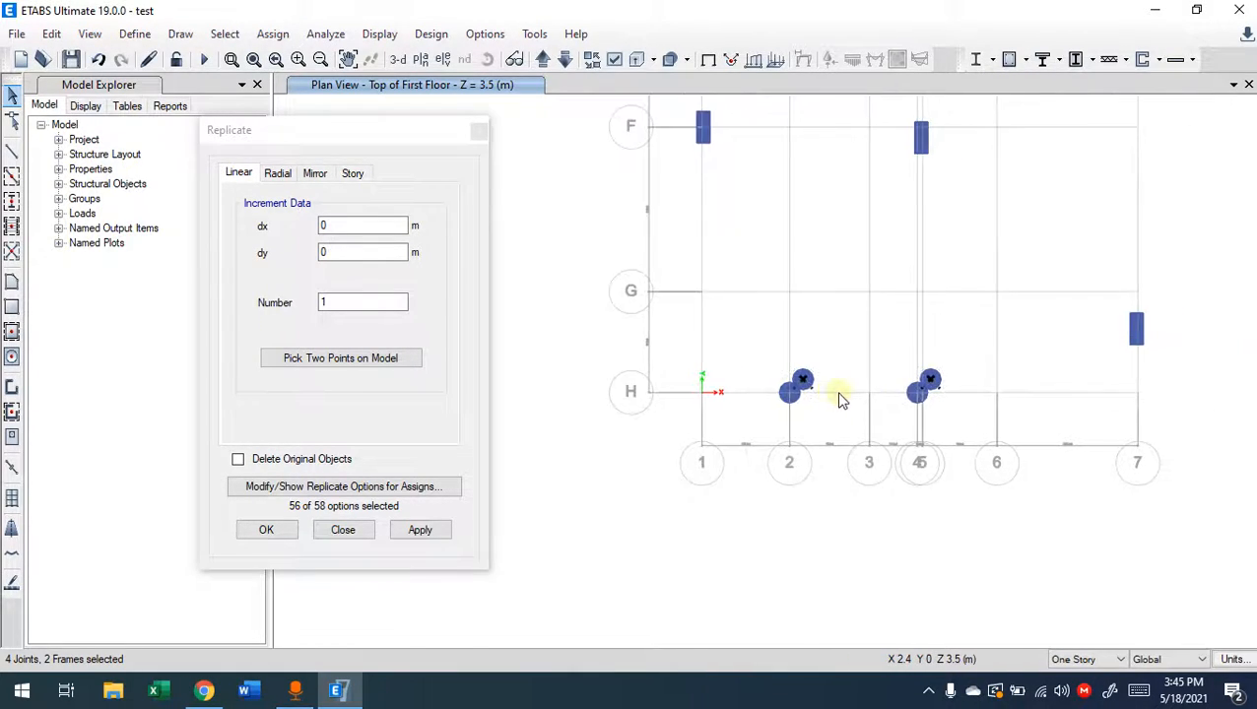
{"action": "key", "text": "ctrl+z"}
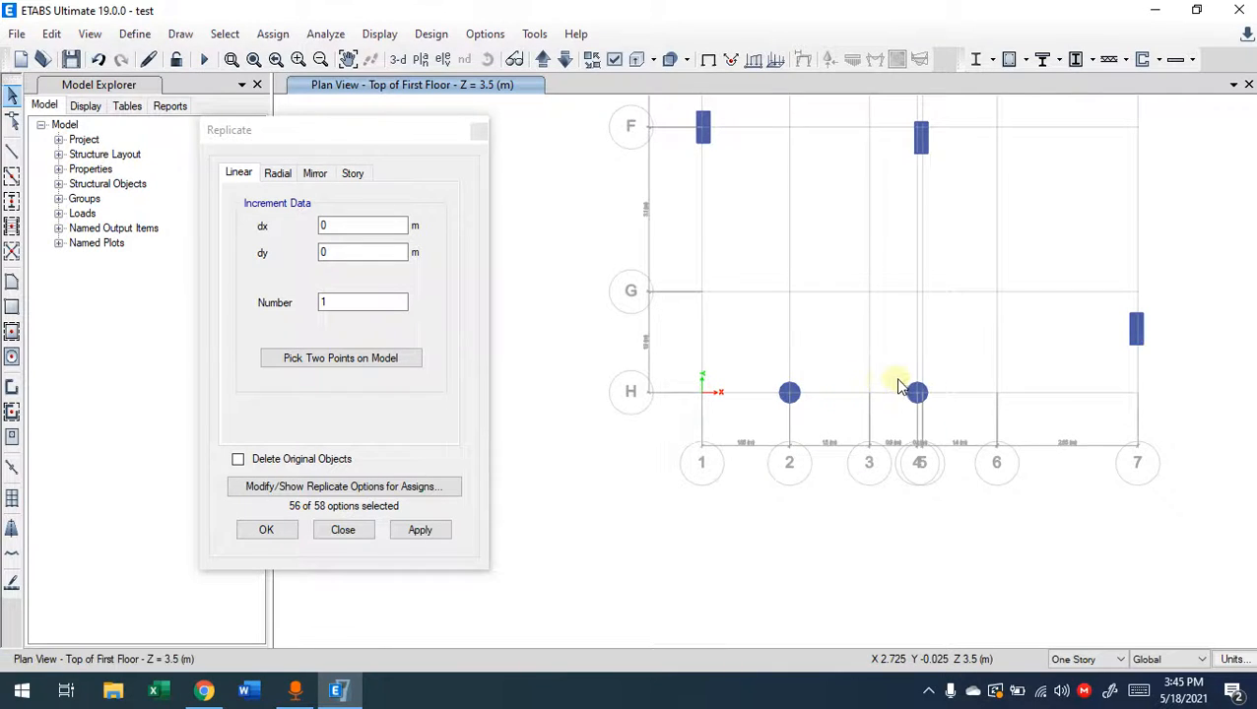
Select both round columns on grid line H and set the linear increments to dx 0 m and dy 1.9 m, with number 1
{"action": "left_click_drag", "start_coordinate": [947, 370], "coordinate": [744, 435]}
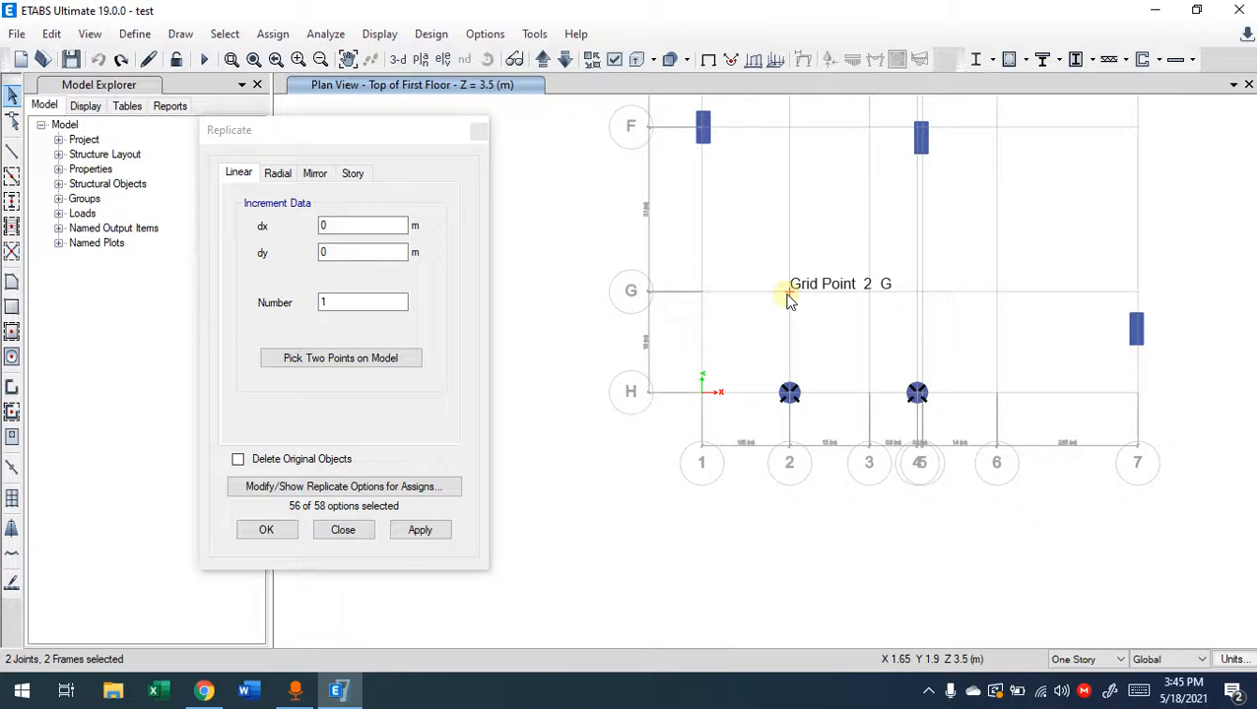
{"action": "scroll", "coordinate": [646, 349], "scroll_direction": "up", "scroll_amount": 2}
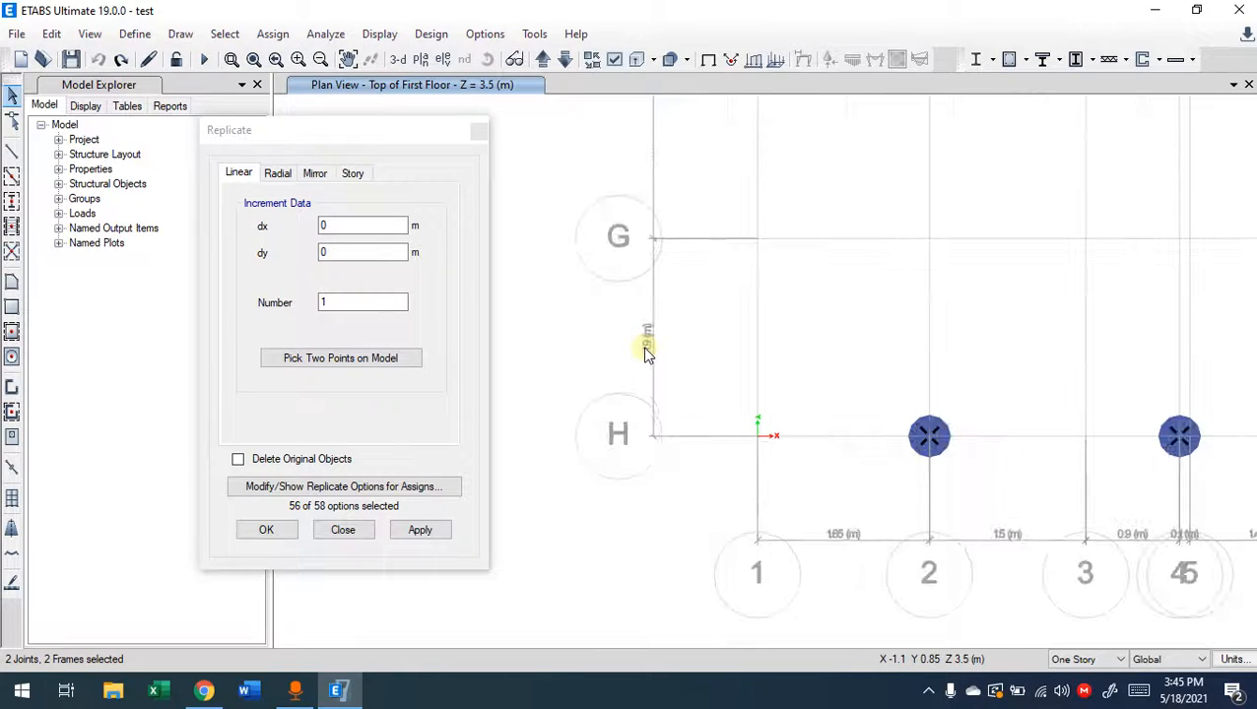
{"action": "scroll", "coordinate": [646, 354], "scroll_direction": "up", "scroll_amount": 2}
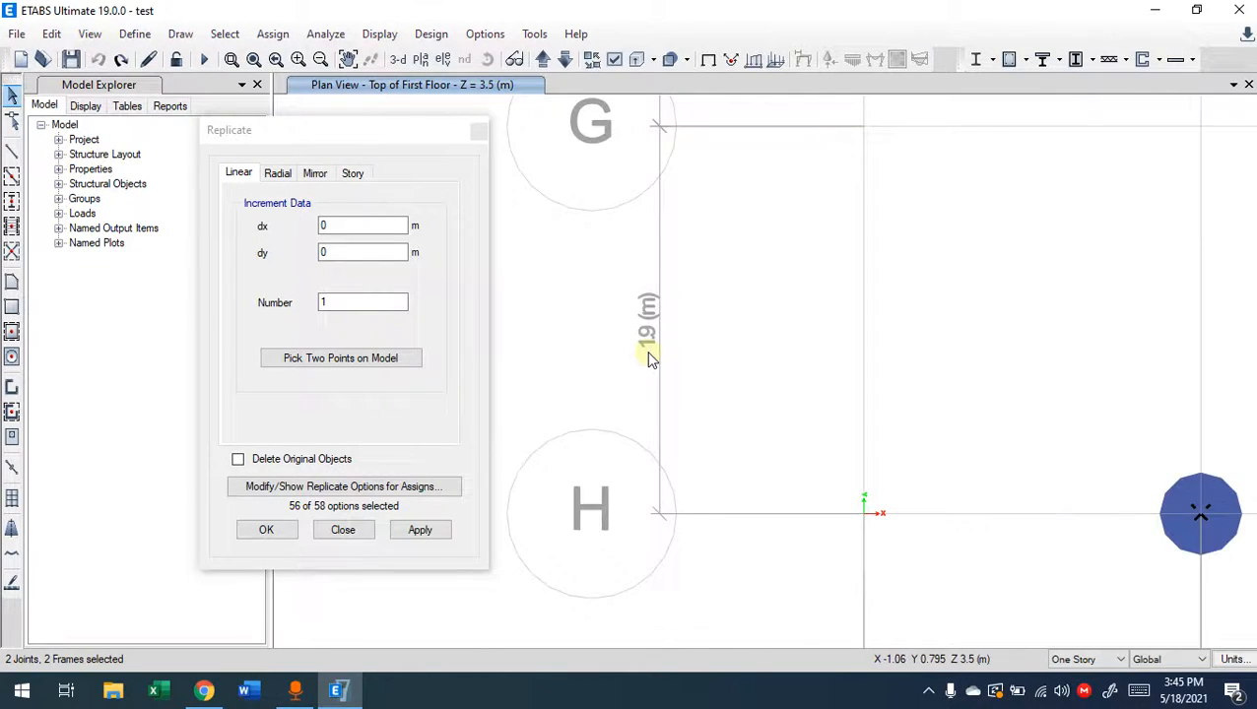
{"action": "scroll", "coordinate": [647, 355], "scroll_direction": "down", "scroll_amount": 2}
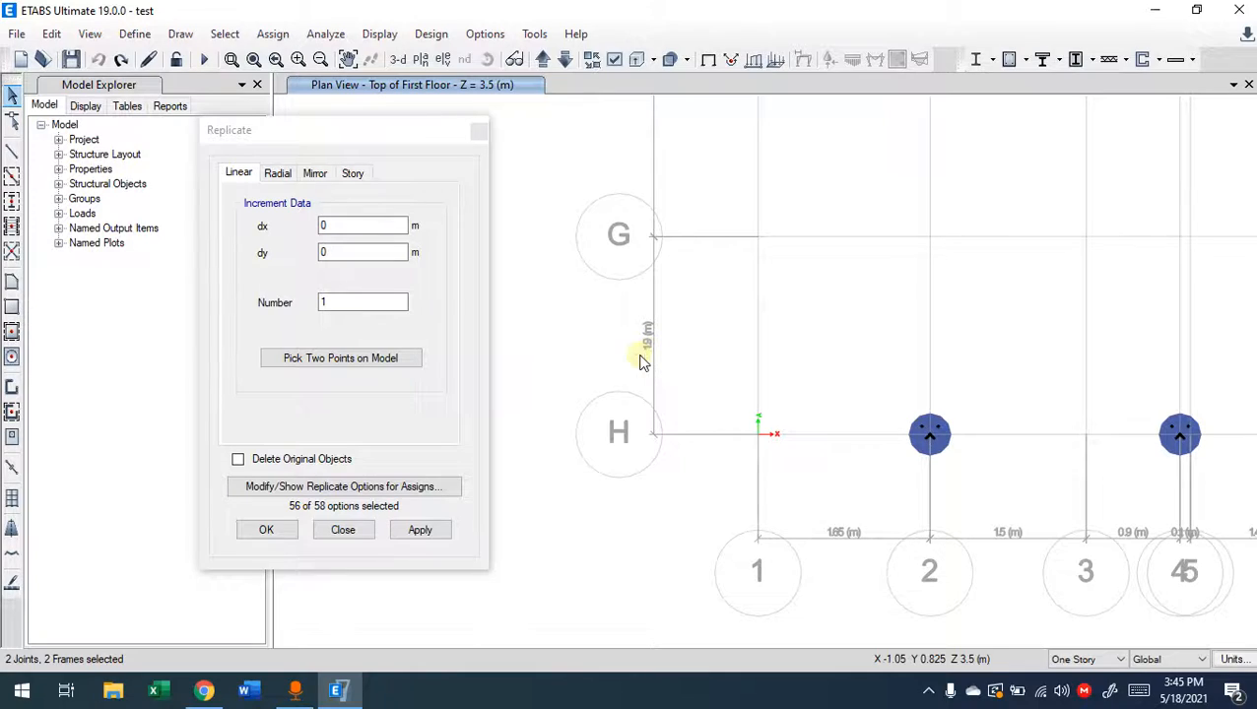
{"action": "scroll", "coordinate": [640, 360], "scroll_direction": "down", "scroll_amount": 2}
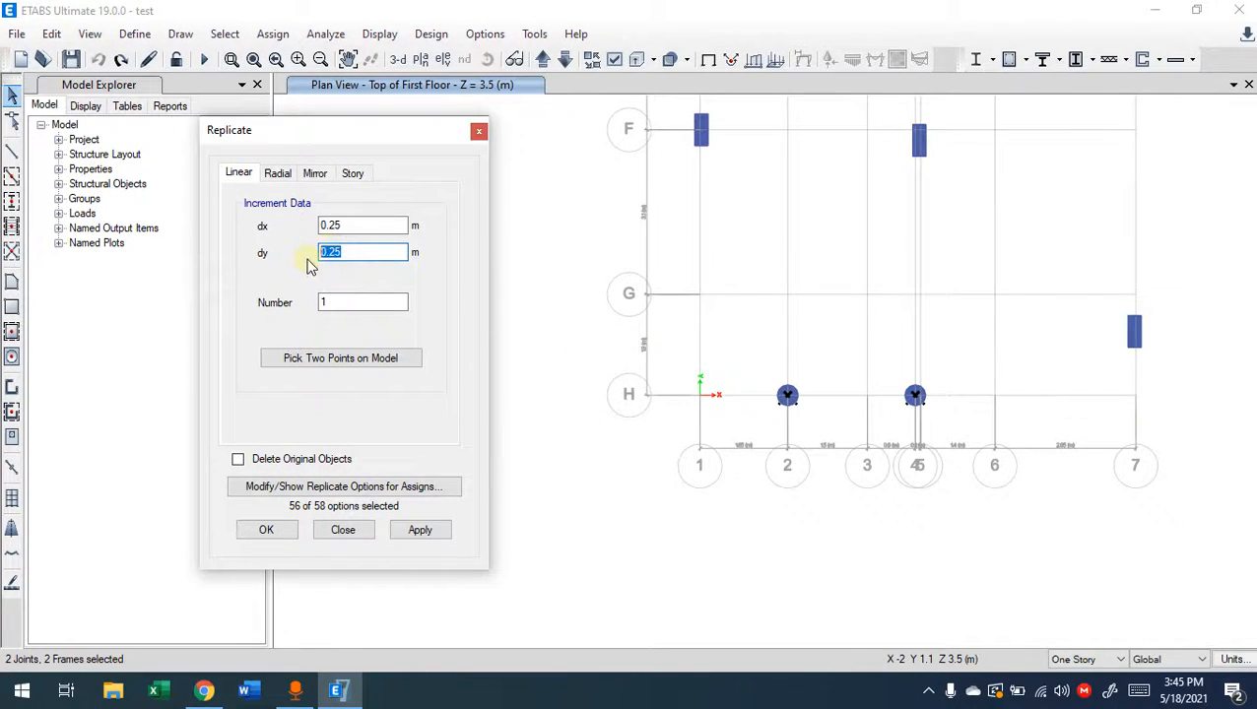
{"action": "type", "text": "1.9"}
{"action": "double_click", "coordinate": [329, 226]}
{"action": "left_click", "coordinate": [353, 251]}
{"action": "left_click", "coordinate": [354, 305]}
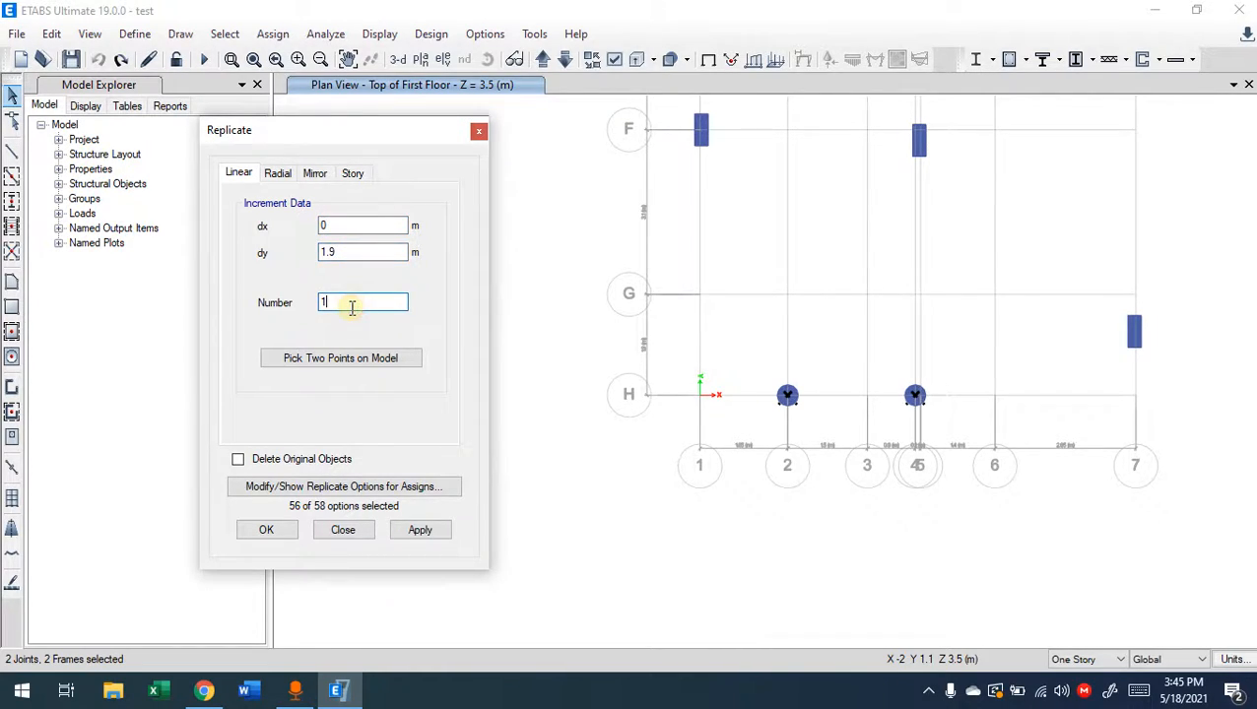
Replicate the round columns using grid points 2-H and 2-G as the picked increment, and undo the replication
{"action": "left_click", "coordinate": [349, 359]}
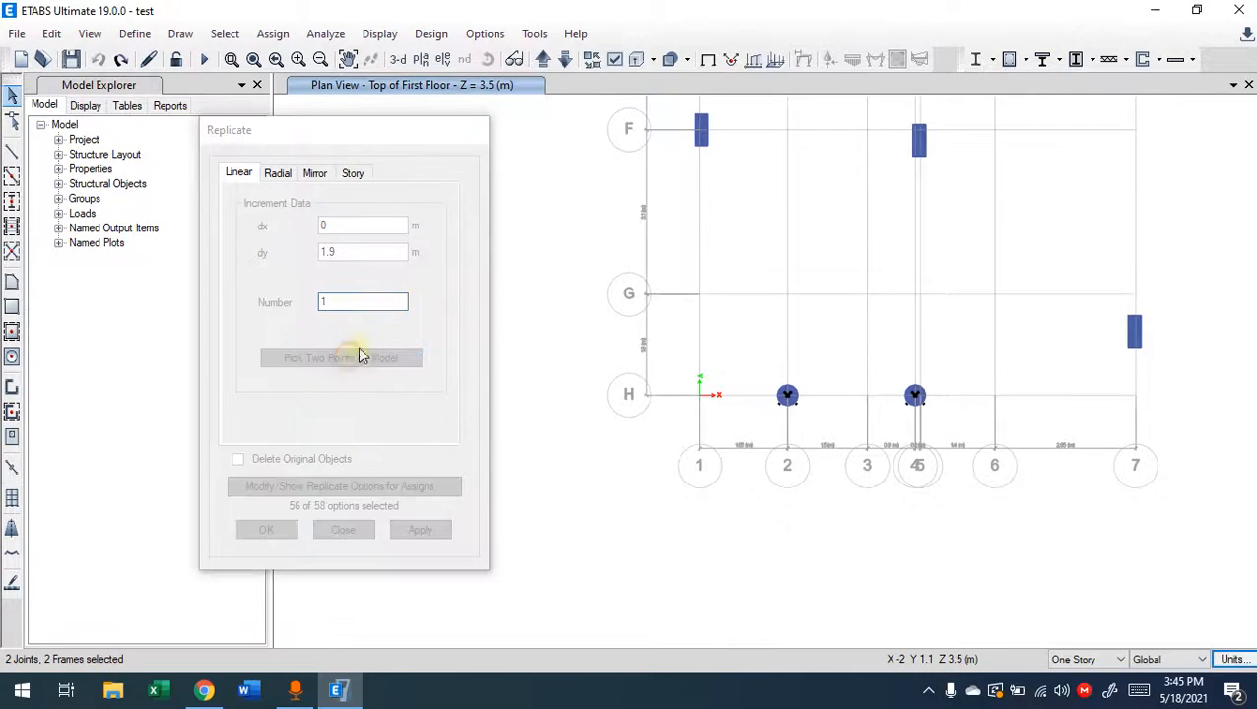
{"action": "left_click", "coordinate": [787, 396]}
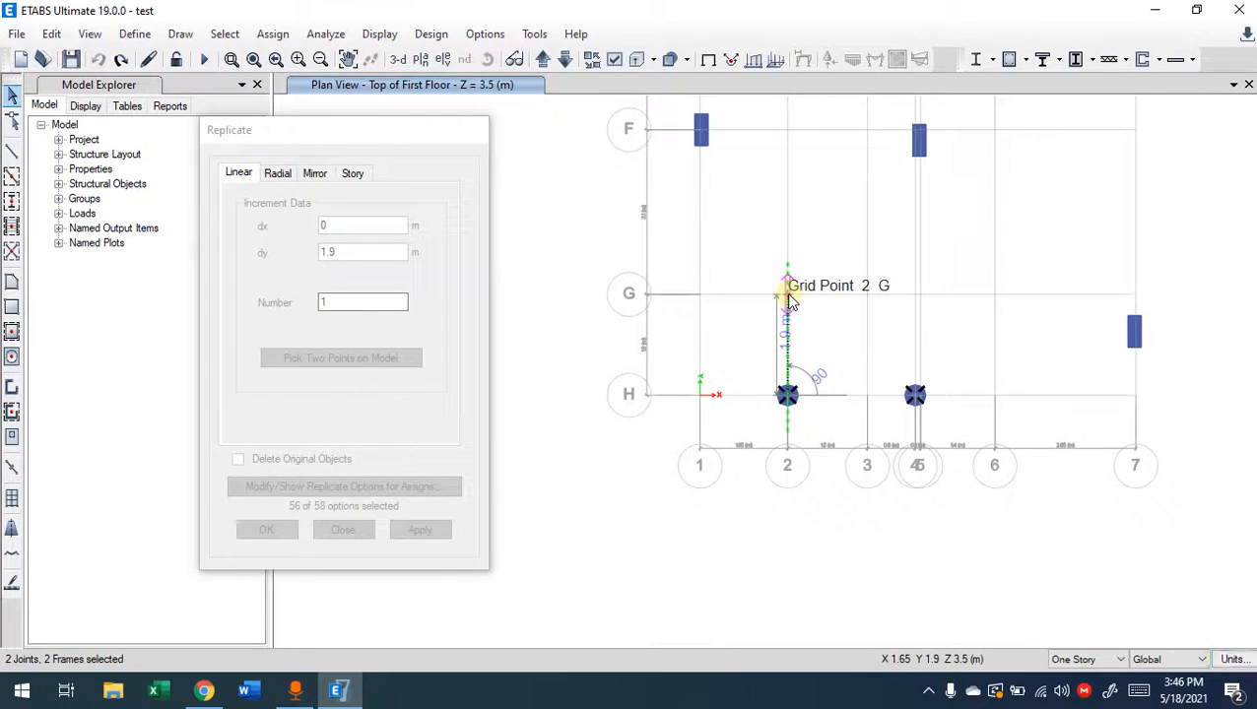
{"action": "left_click", "coordinate": [788, 294]}
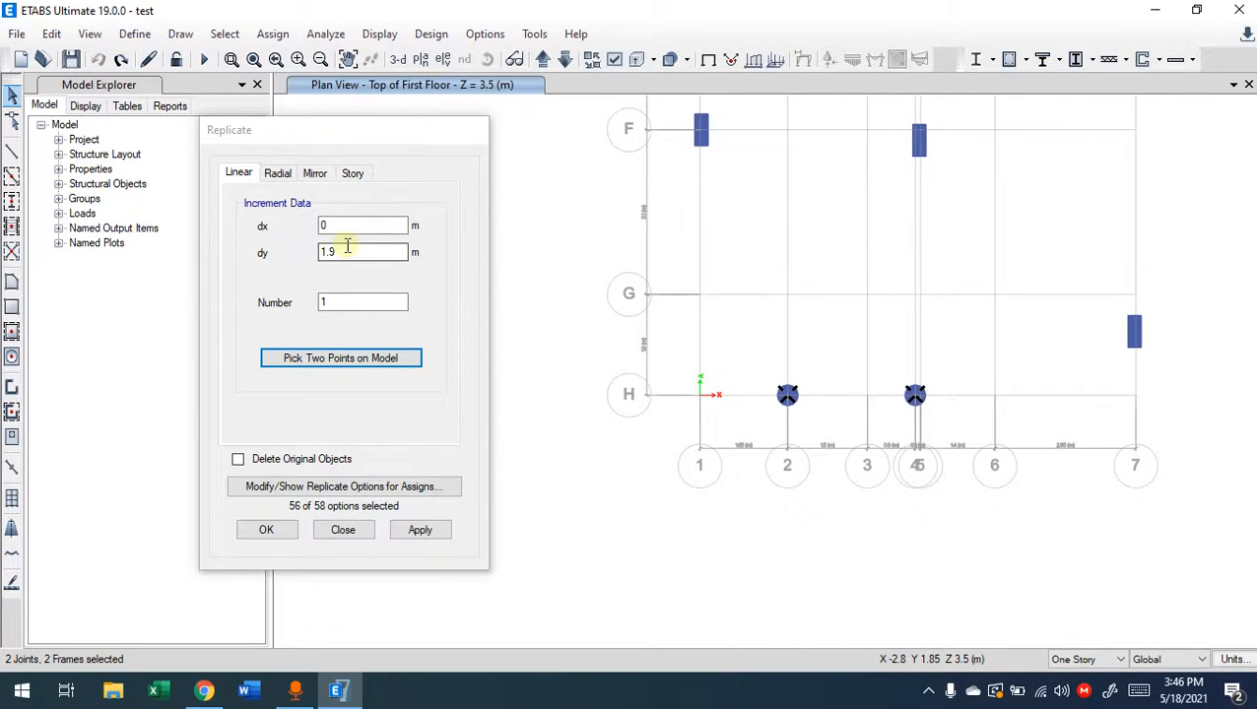
{"action": "left_click", "coordinate": [438, 532]}
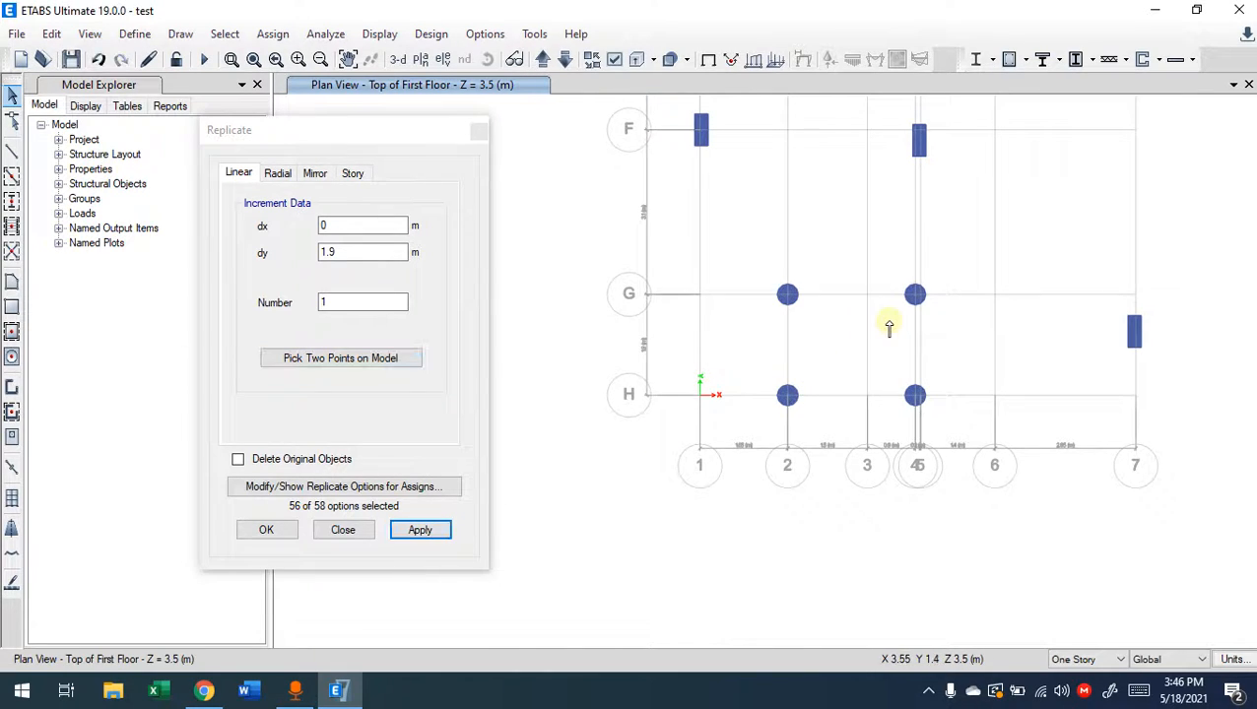
{"action": "key", "text": "ctrl+z"}
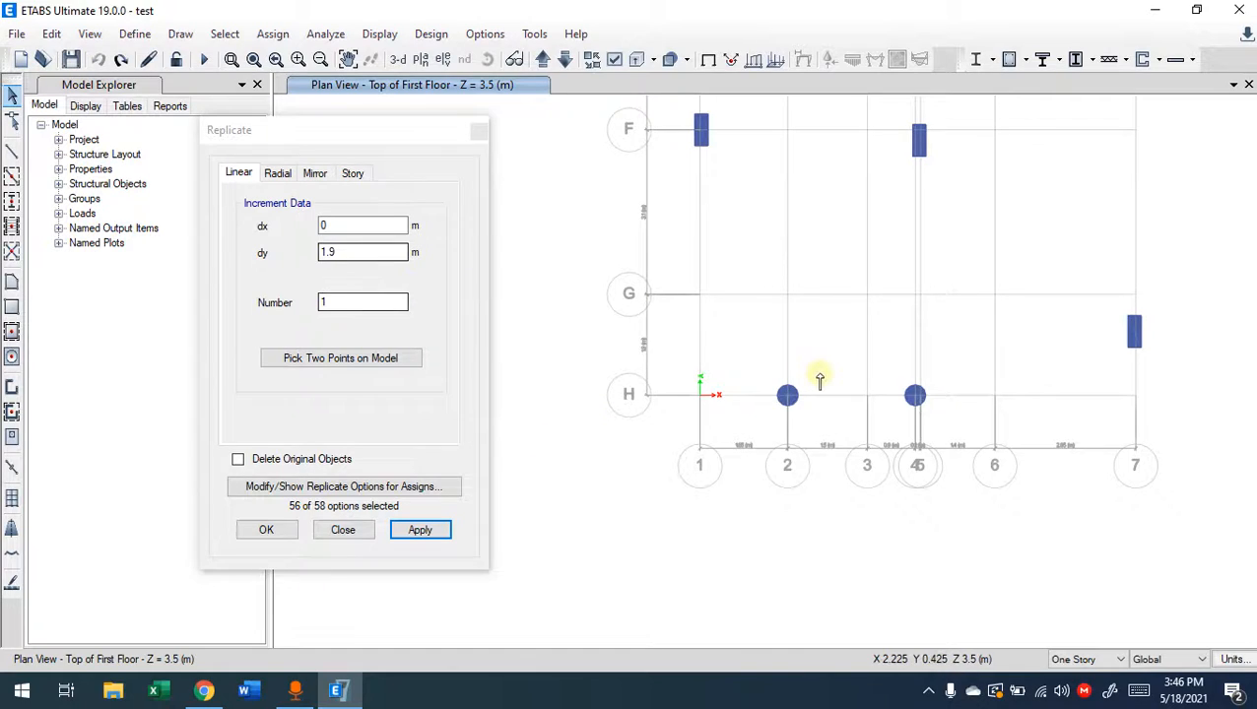
Show the model in the 3-D view and open the story options for replicating objects
{"action": "left_click", "coordinate": [400, 61]}
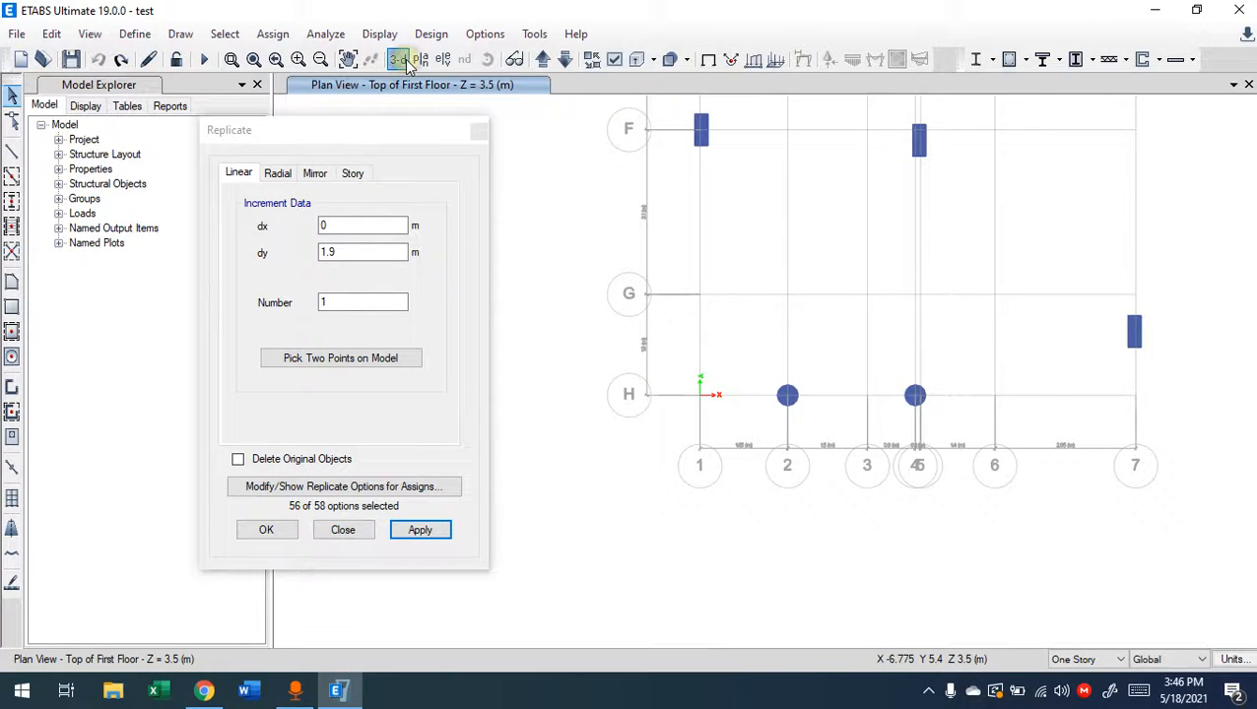
{"action": "left_click", "coordinate": [357, 173]}
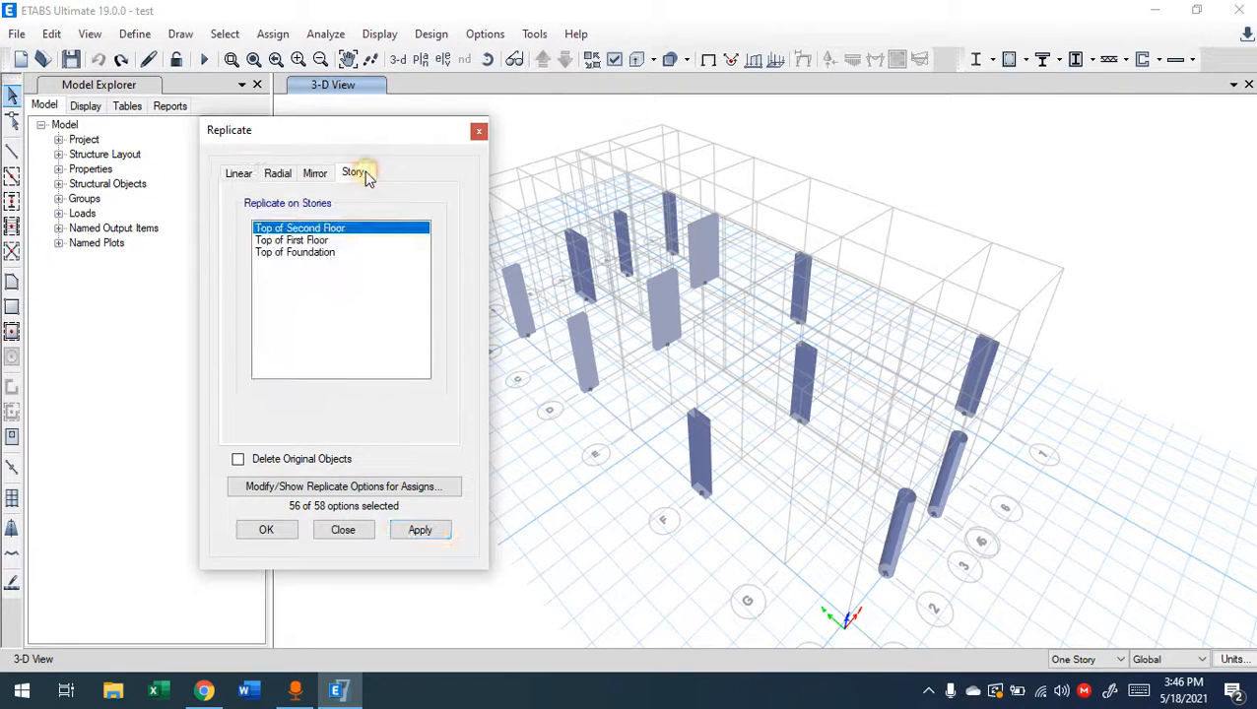
{"action": "key", "text": "Escape"}
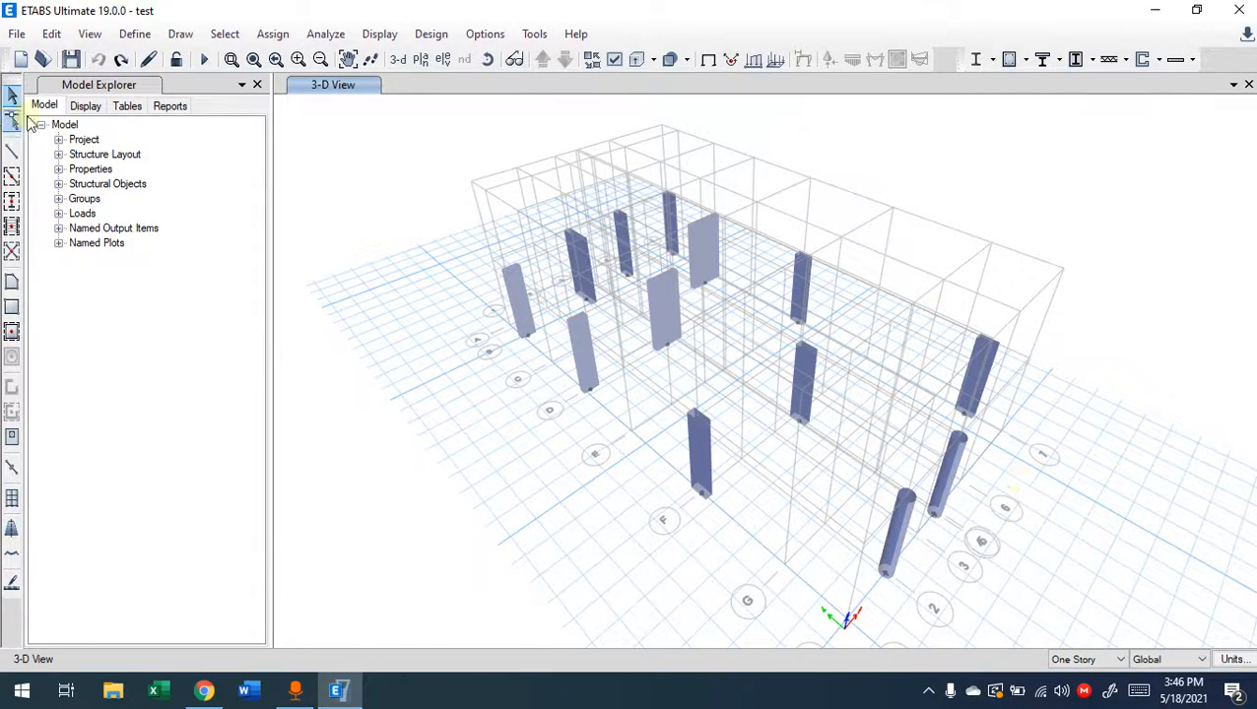
{"action": "left_click", "coordinate": [52, 33]}
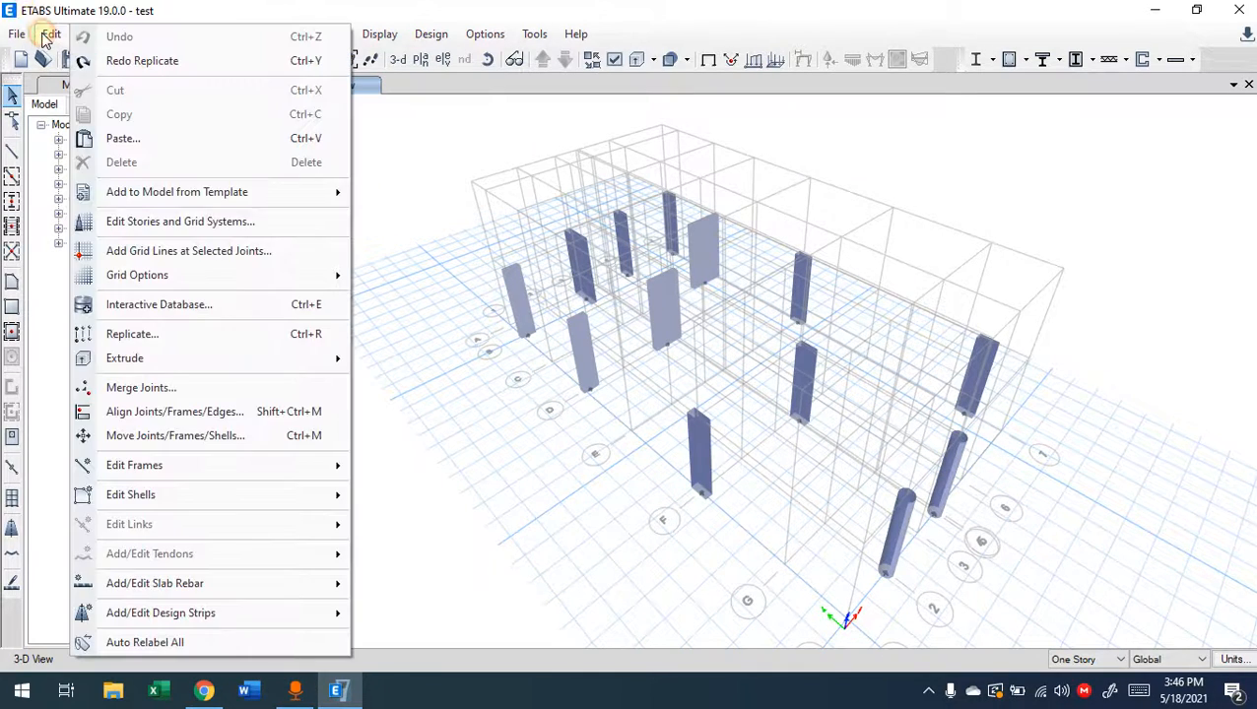
{"action": "left_click", "coordinate": [175, 325]}
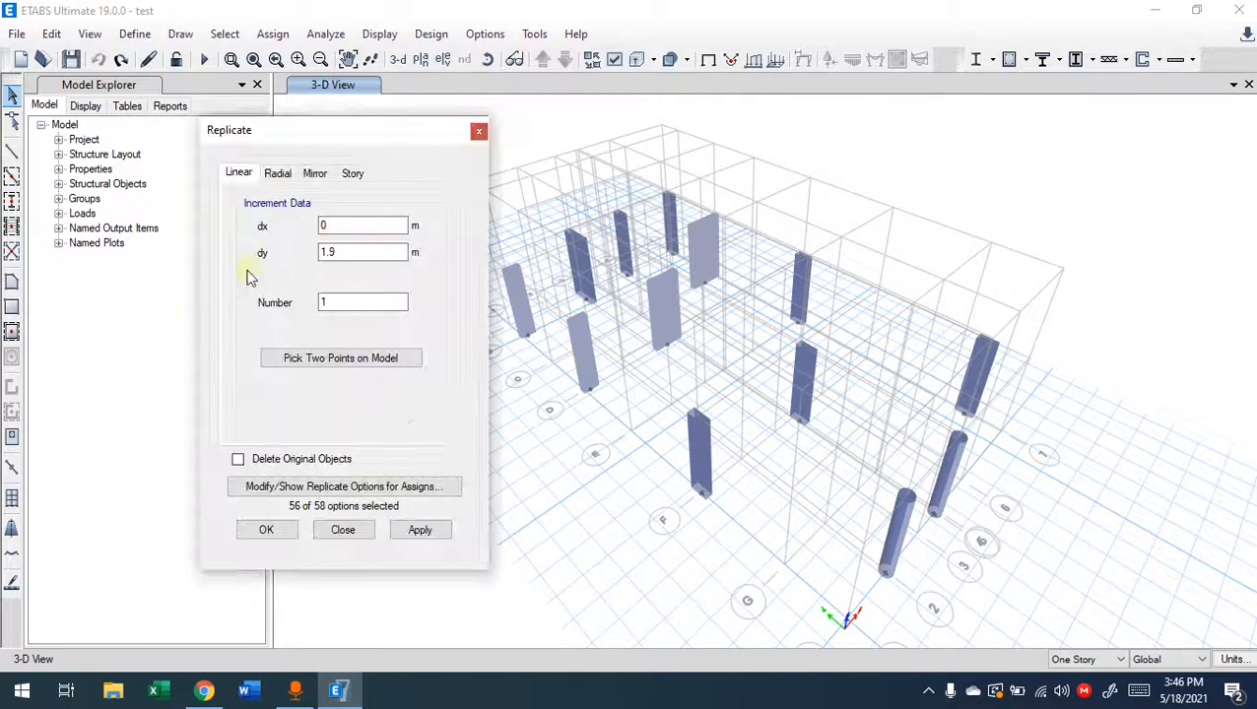
{"action": "left_click", "coordinate": [352, 175]}
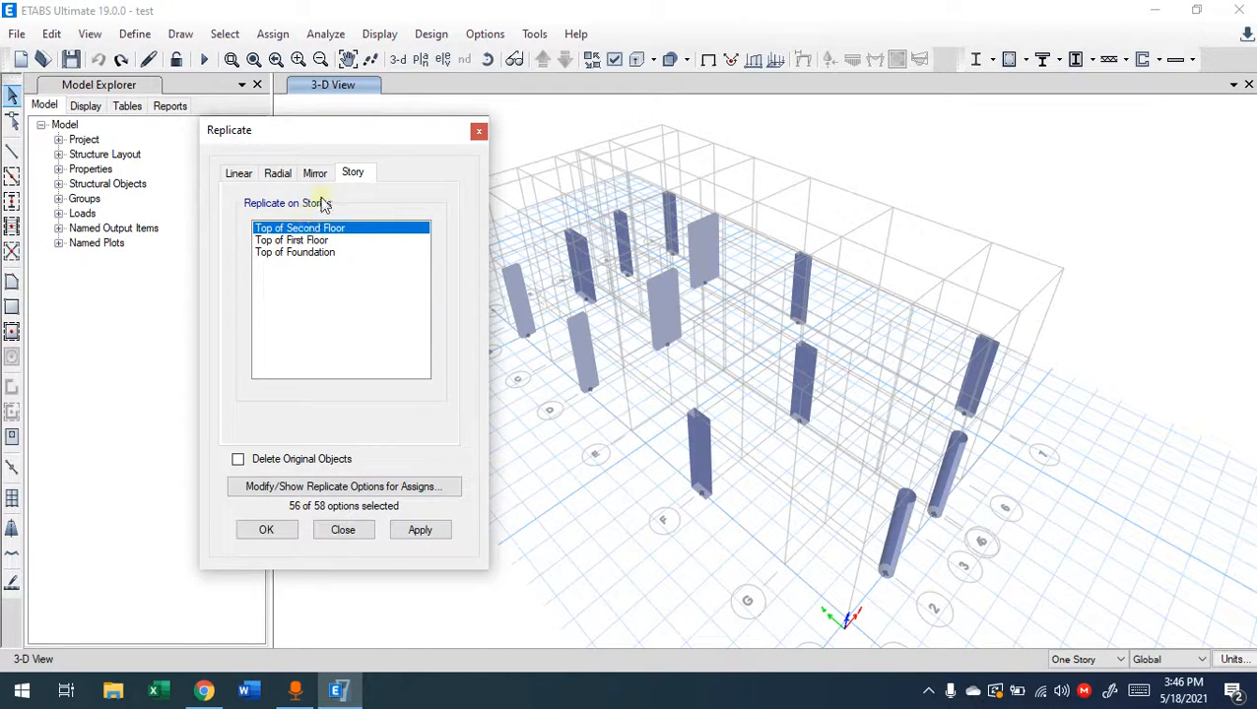
Replicate both round columns on grid line H to the Top of Second Floor story
{"action": "left_click", "coordinate": [301, 254]}
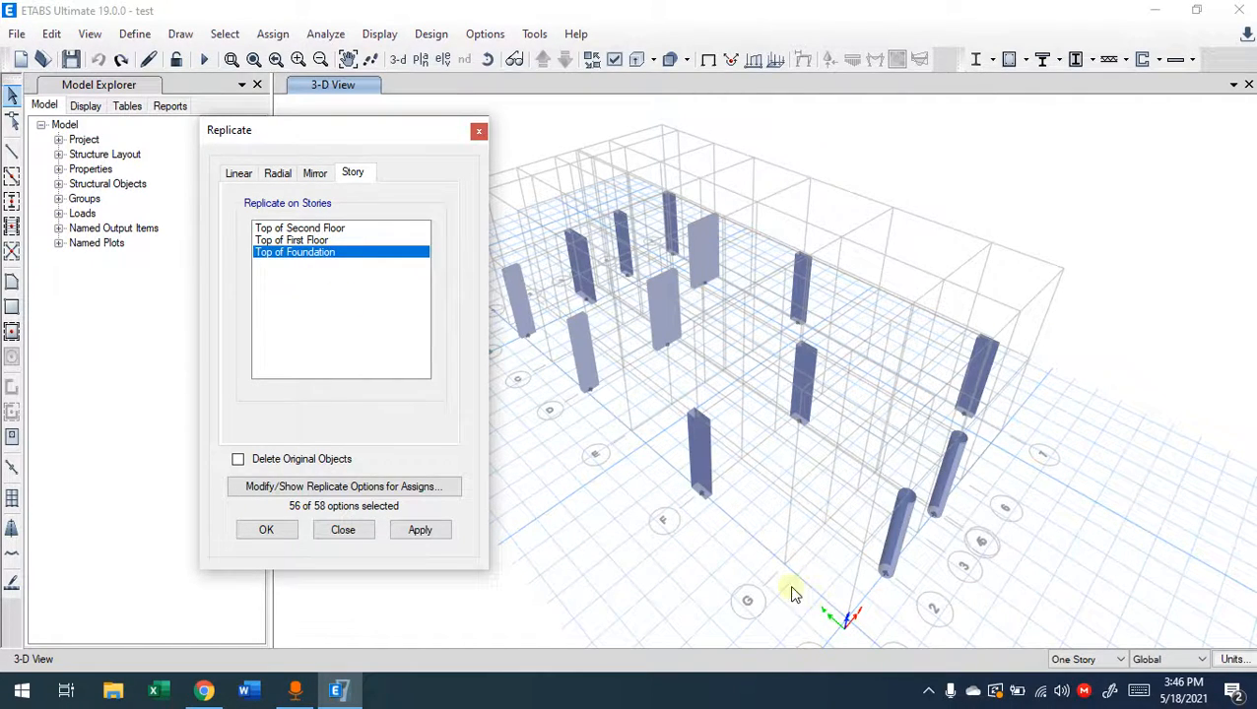
{"action": "left_click", "coordinate": [313, 241]}
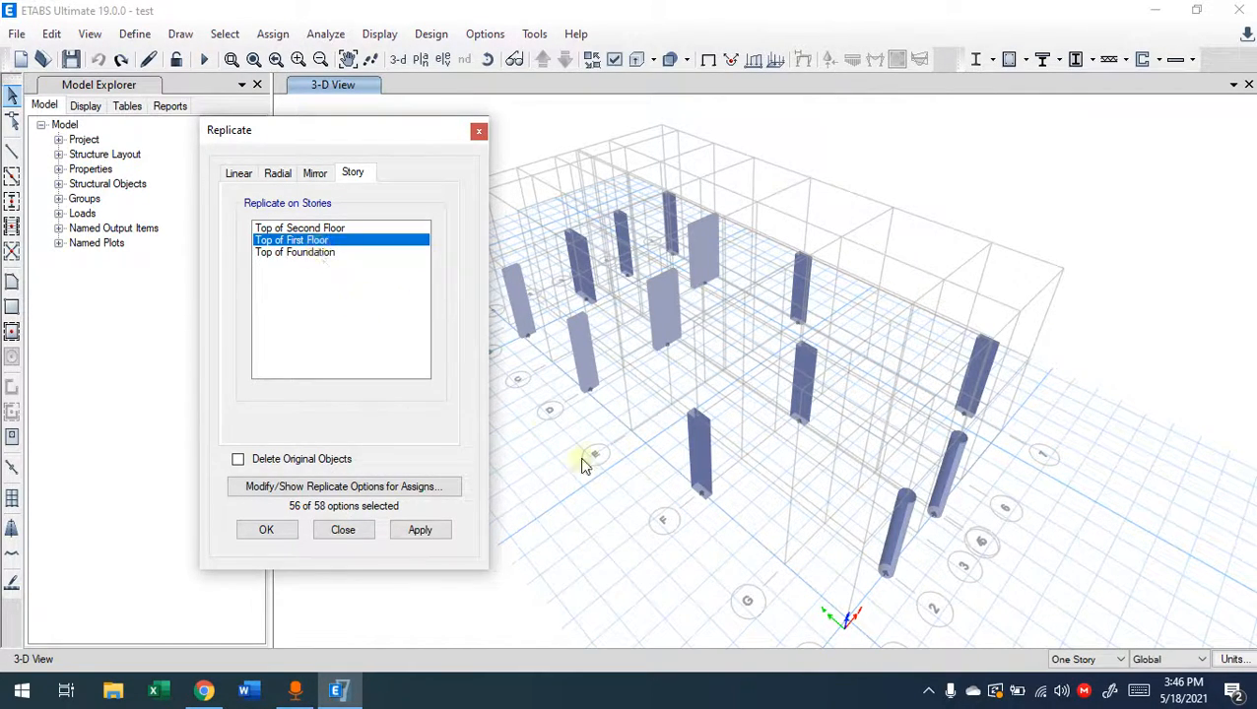
{"action": "left_click", "coordinate": [265, 228]}
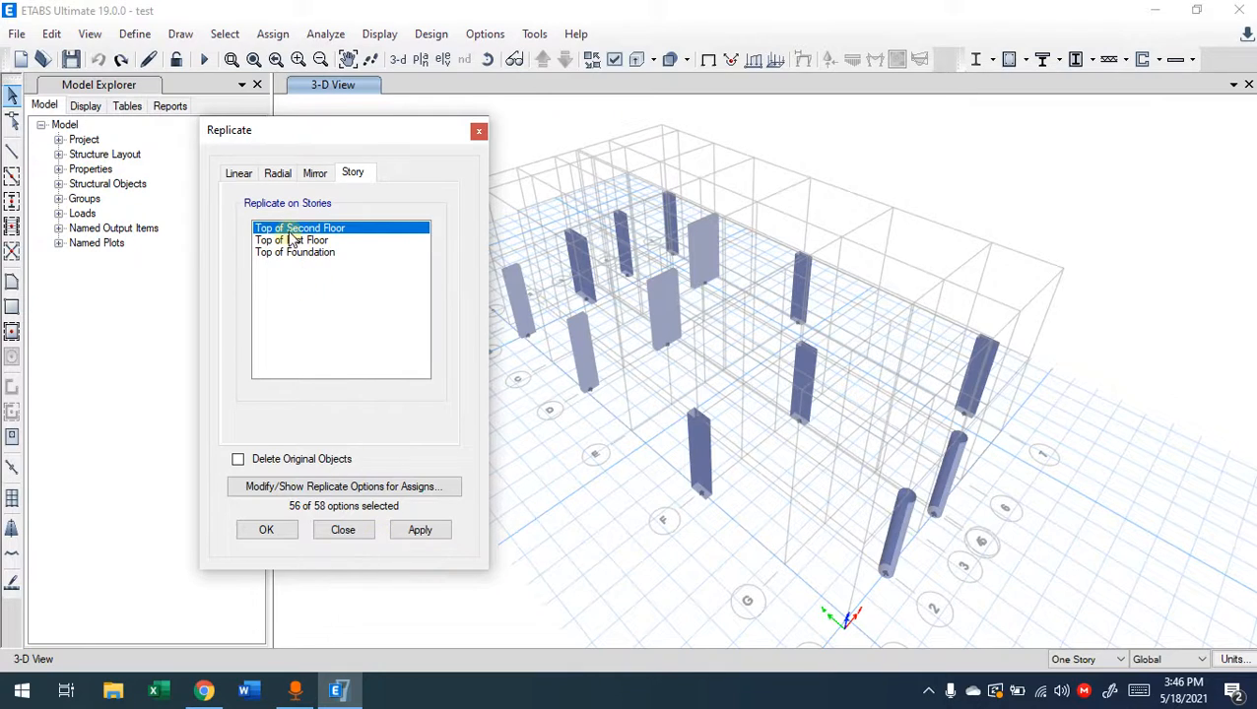
{"action": "left_click", "coordinate": [872, 561]}
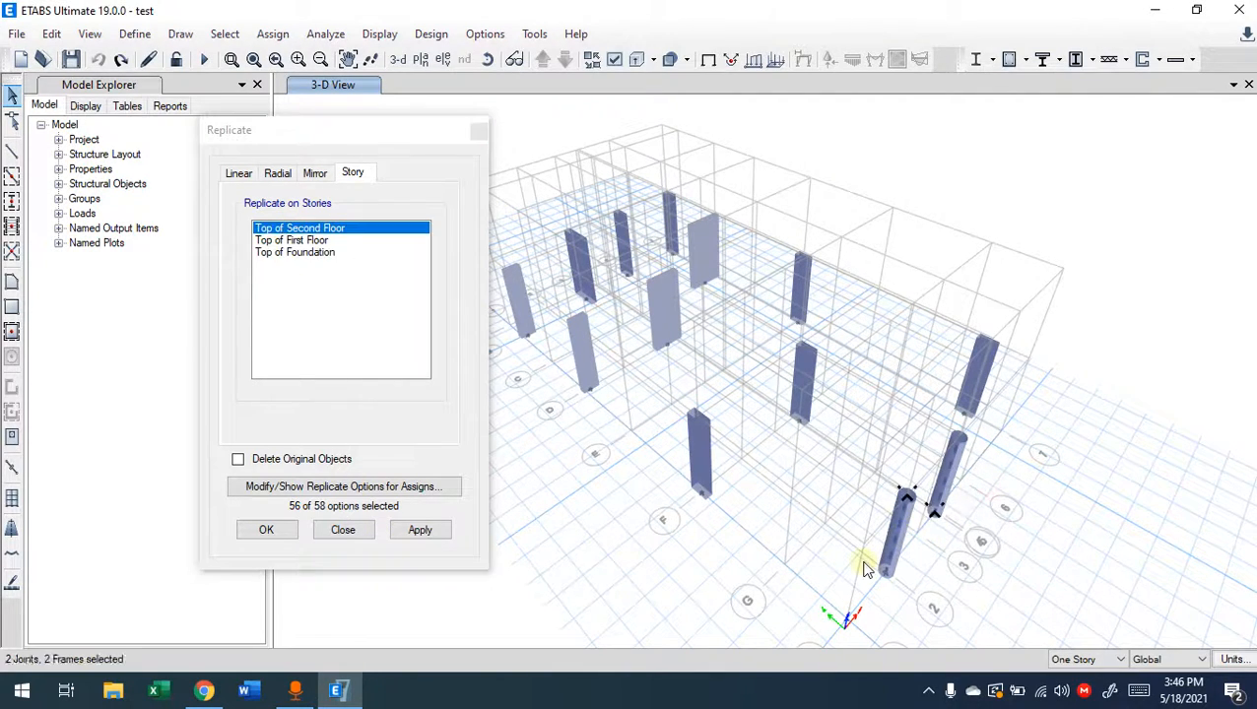
{"action": "left_click", "coordinate": [431, 528]}
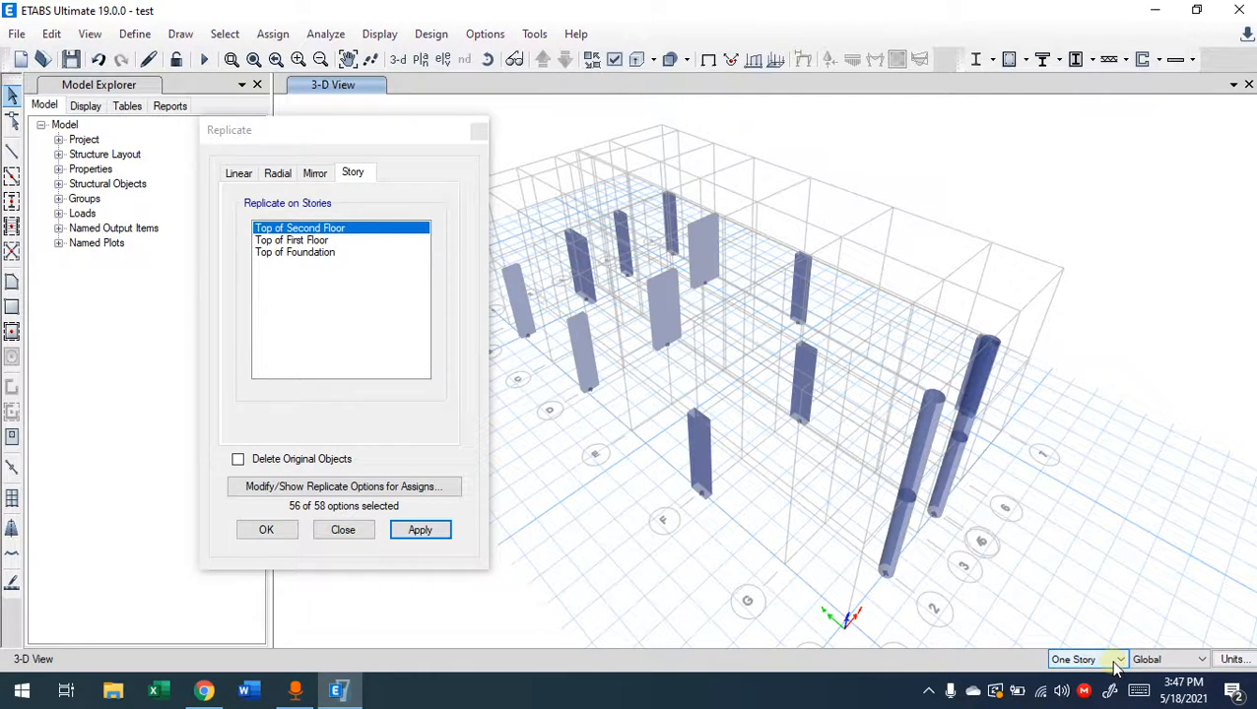
{"action": "left_click", "coordinate": [266, 531]}
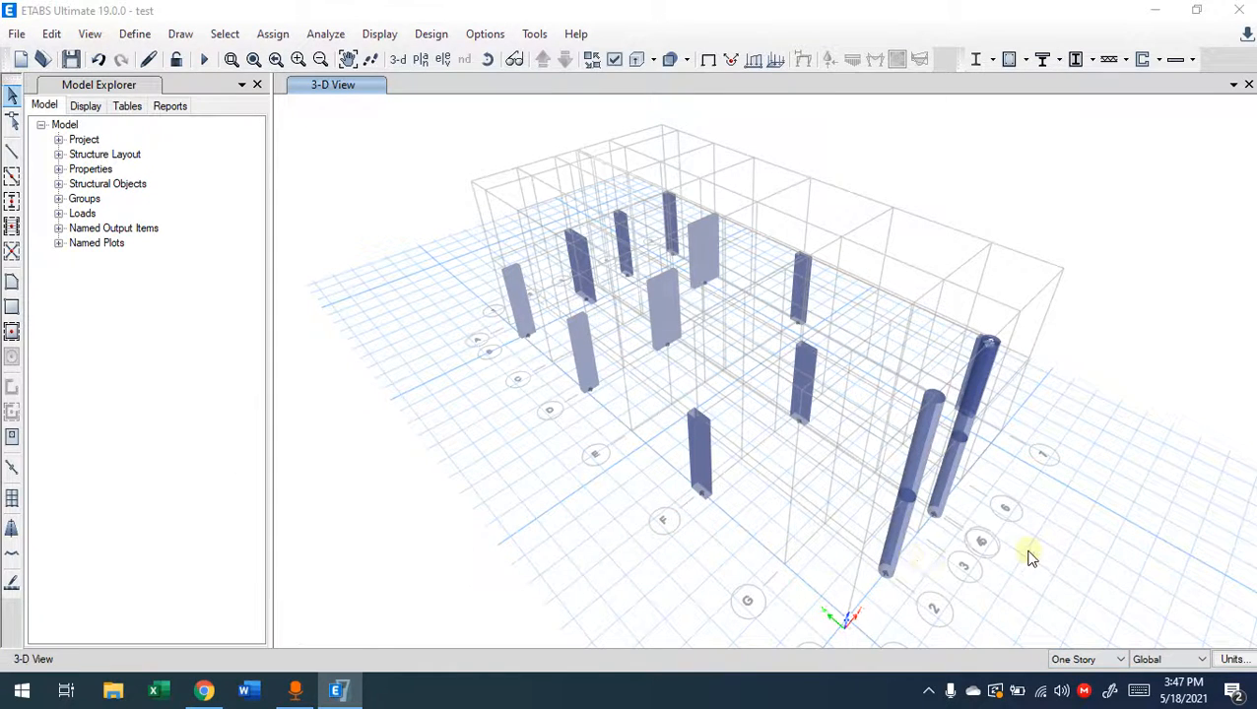
Inspect the upper and lower frames of the round column near grid line 4, selecting each one individually
{"action": "middle_click_drag", "start_coordinate": [1030, 559], "coordinate": [684, 505], "text": "shift"}
{"action": "left_click", "coordinate": [649, 401]}
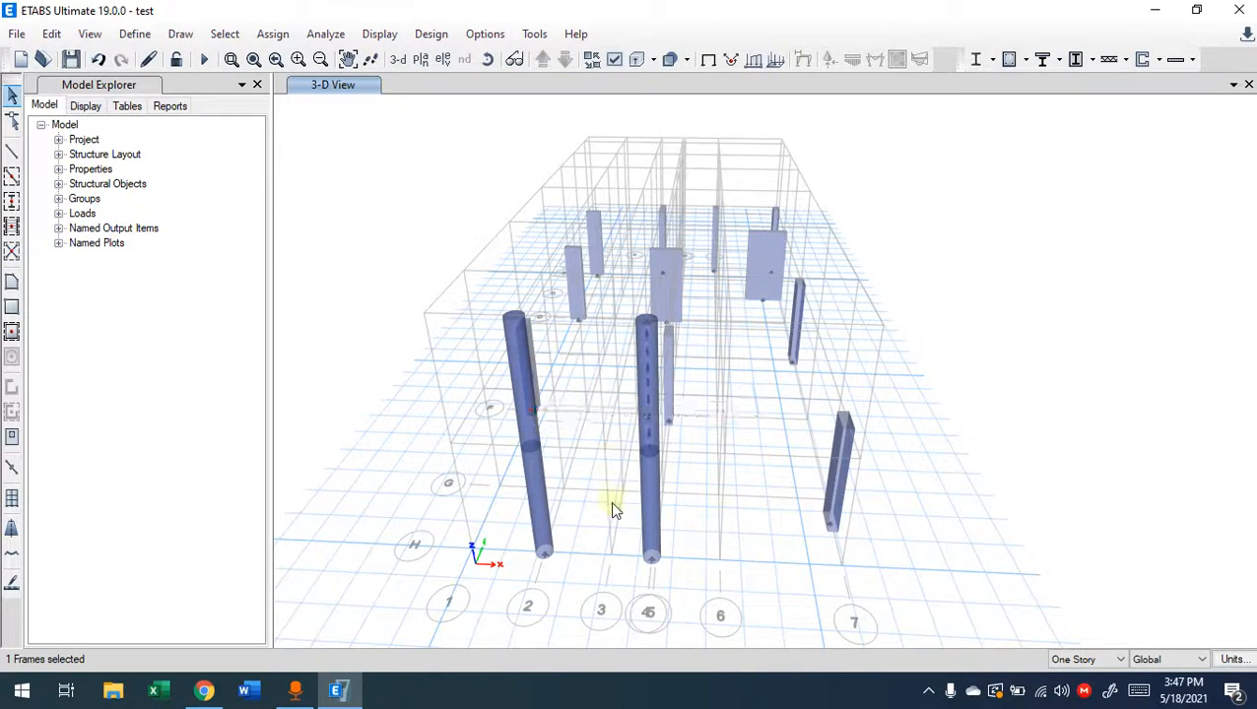
{"action": "left_click", "coordinate": [650, 507]}
{"action": "left_click", "coordinate": [651, 451]}
{"action": "left_click", "coordinate": [650, 409]}
{"action": "left_click", "coordinate": [753, 519]}
Examine the second-floor frames of both round columns, and review the One Story, All Stories and Similar Stories options
{"action": "middle_click_drag", "start_coordinate": [616, 477], "coordinate": [499, 459], "text": "shift"}
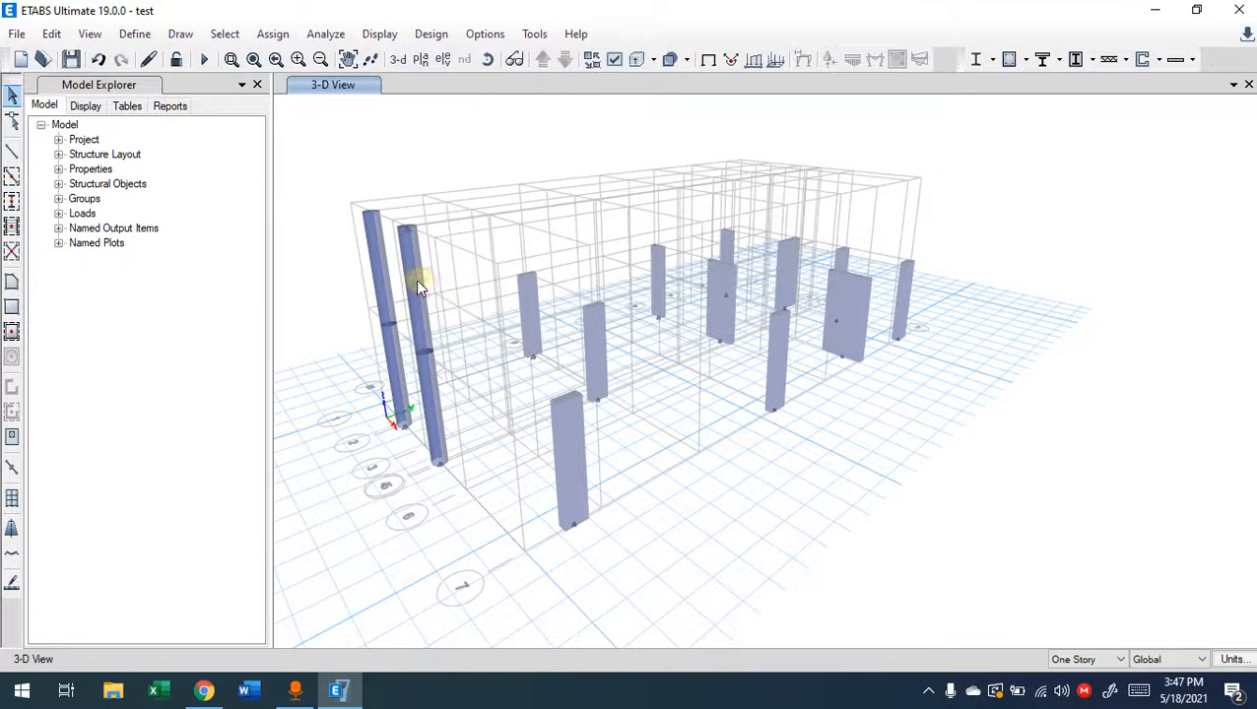
{"action": "middle_click_drag", "start_coordinate": [461, 510], "coordinate": [604, 540]}
{"action": "left_click", "coordinate": [600, 424]}
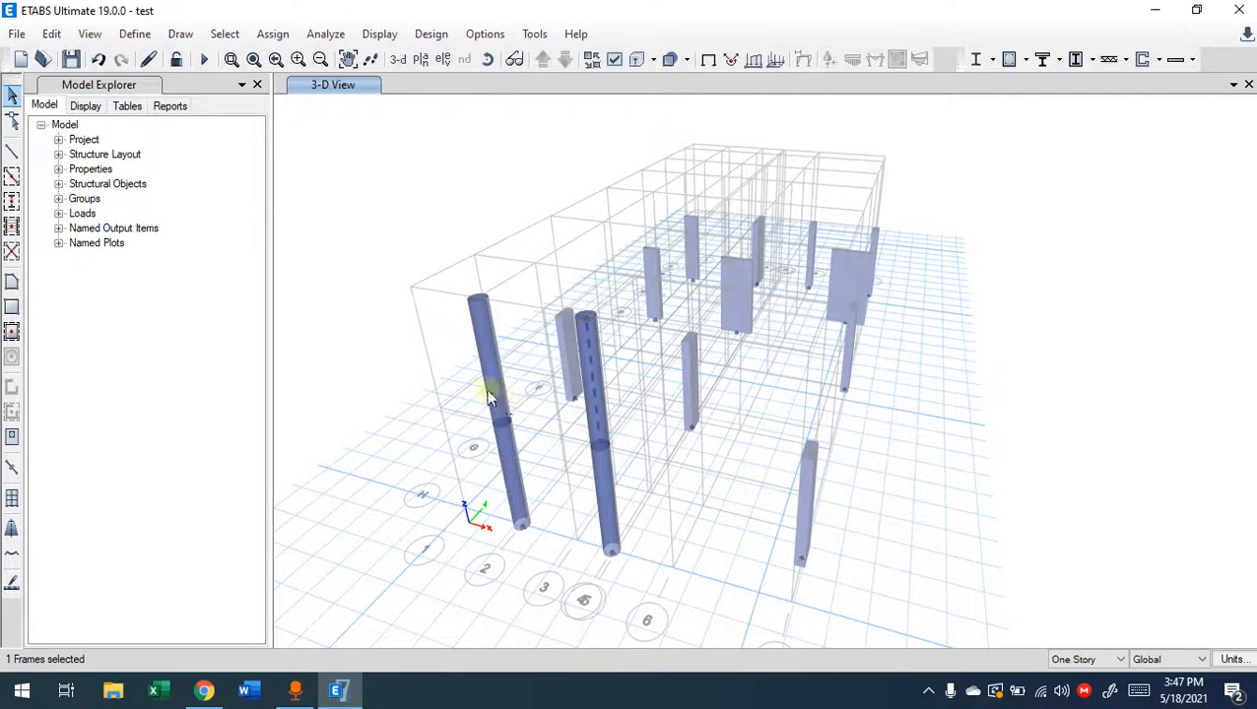
{"action": "left_click", "coordinate": [576, 410]}
{"action": "left_click", "coordinate": [571, 445]}
{"action": "left_click", "coordinate": [480, 389]}
{"action": "left_click", "coordinate": [658, 439]}
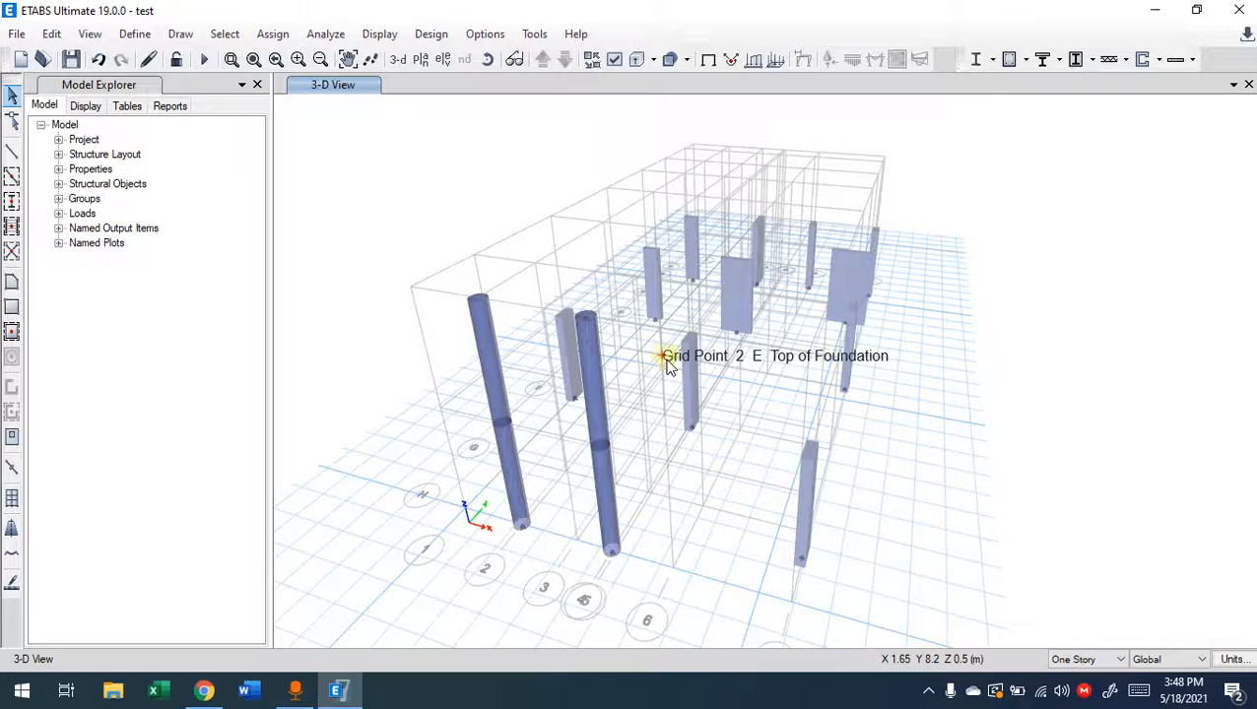
{"action": "left_click", "coordinate": [1103, 659]}
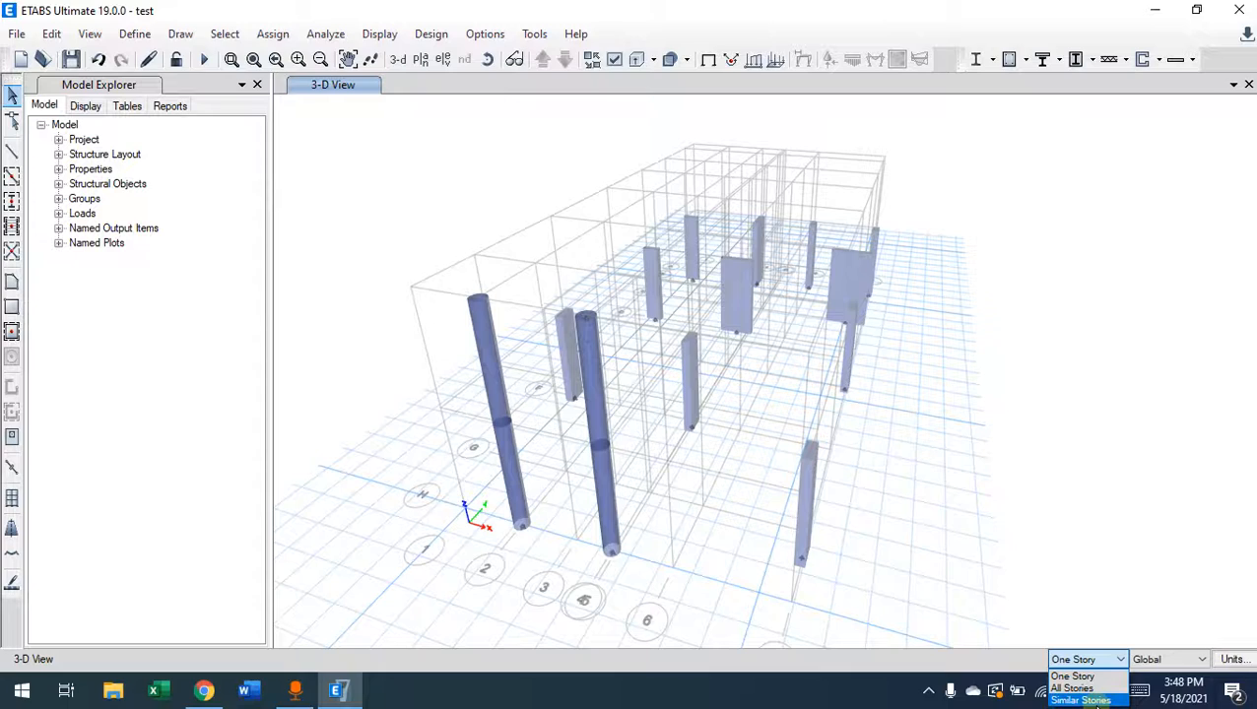
{"action": "left_click", "coordinate": [969, 392]}
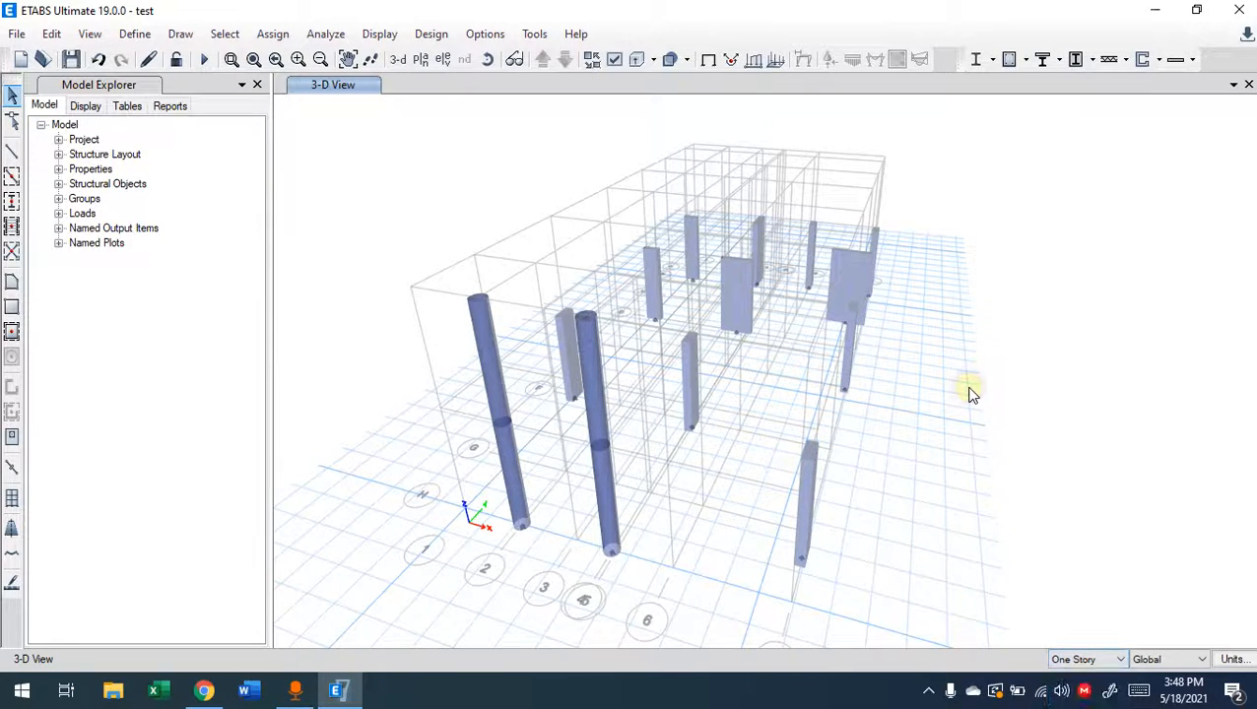
Open the Replicate settings and review the radial options and the mirror options
{"action": "left_click", "coordinate": [51, 34]}
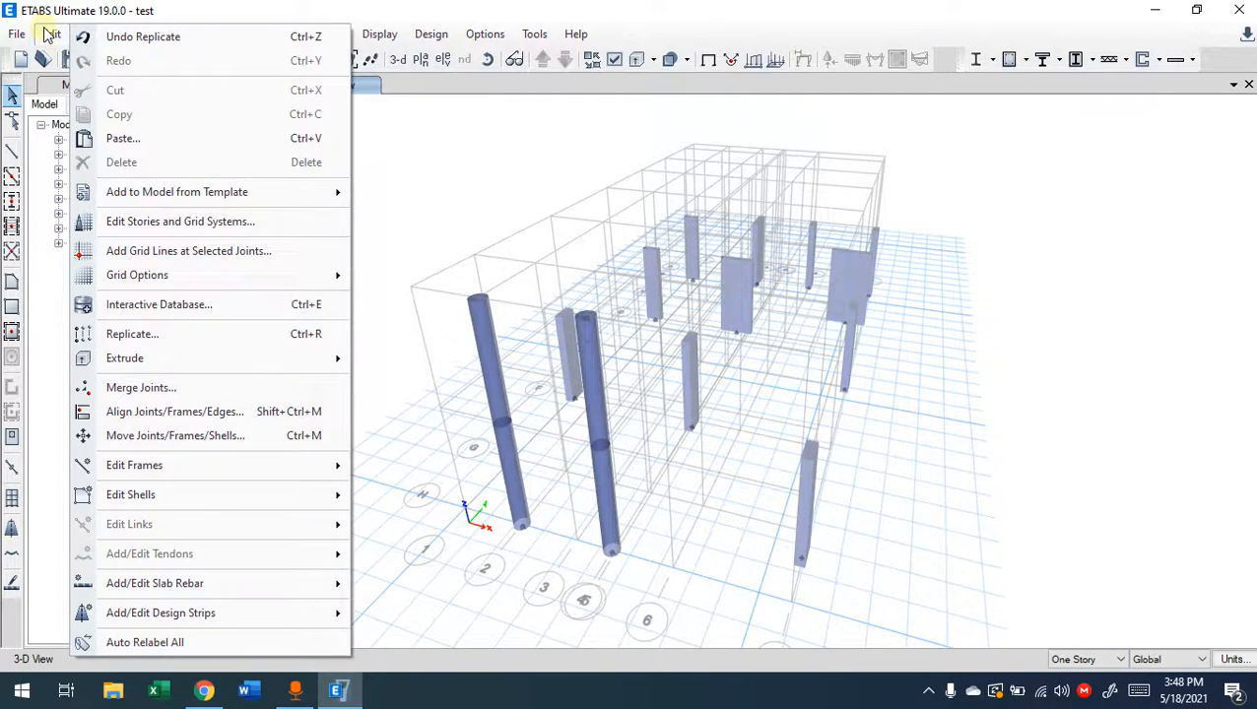
{"action": "left_click", "coordinate": [221, 334]}
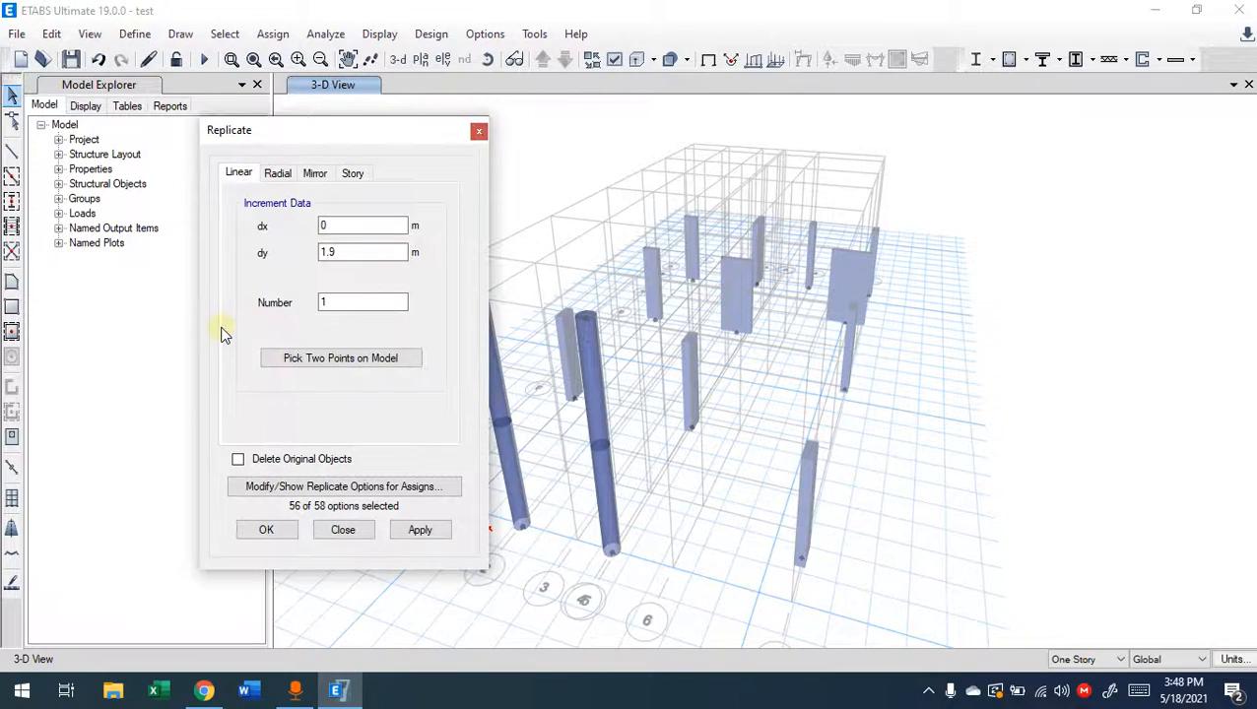
{"action": "left_click", "coordinate": [278, 173]}
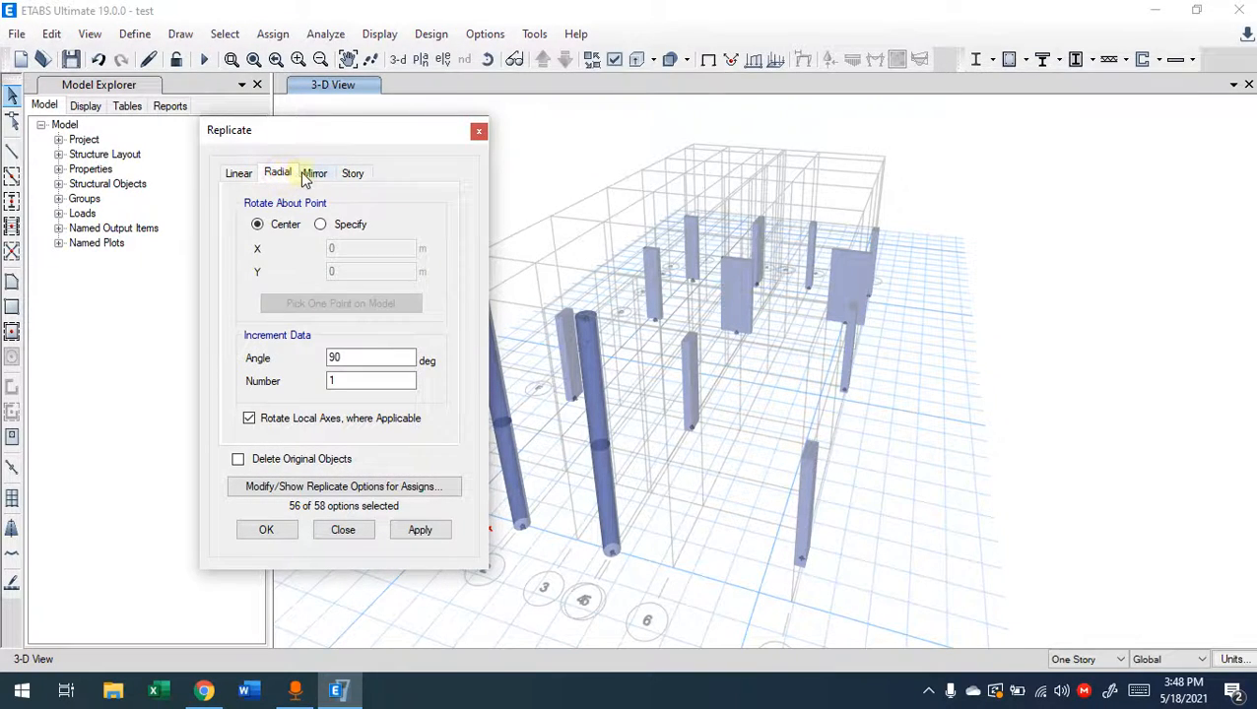
{"action": "left_click", "coordinate": [312, 175]}
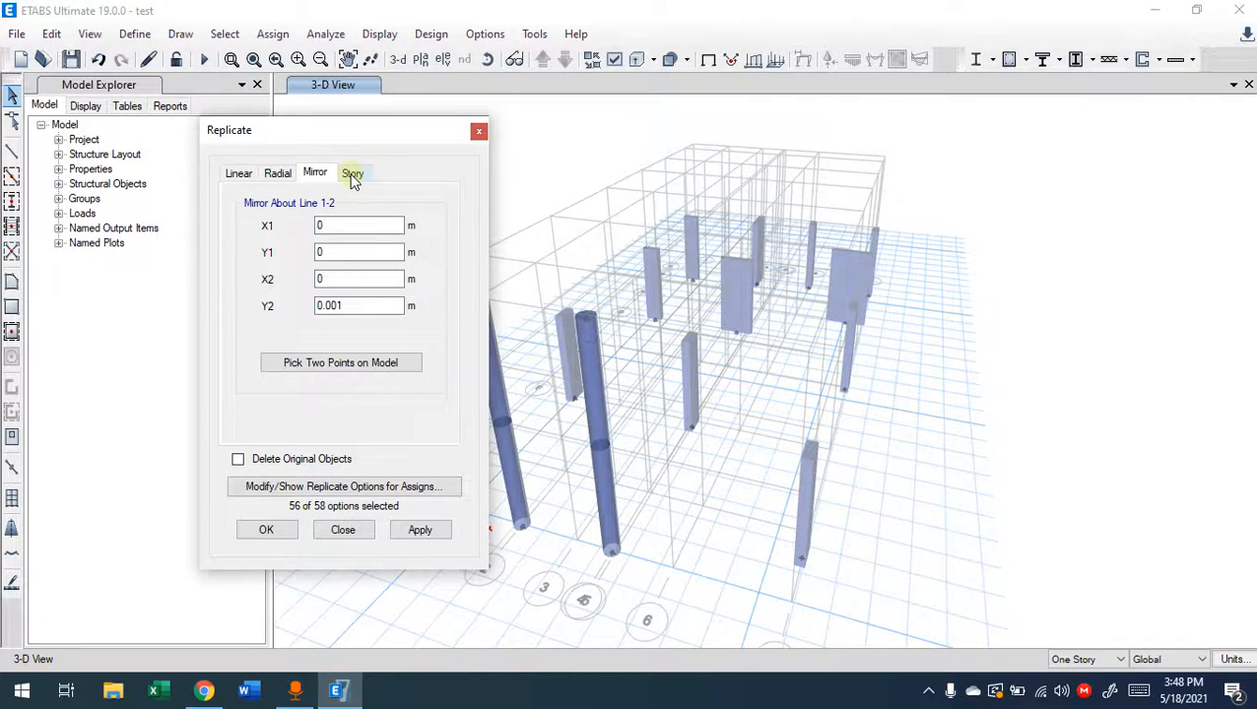
Illustrate mirroring with red pen annotations: a triangle, a diagonal mirror line, a dashed connector and a second triangle beyond the line
{"action": "key", "text": "ctrl+alt+d"}
{"action": "left_click", "coordinate": [1244, 66]}
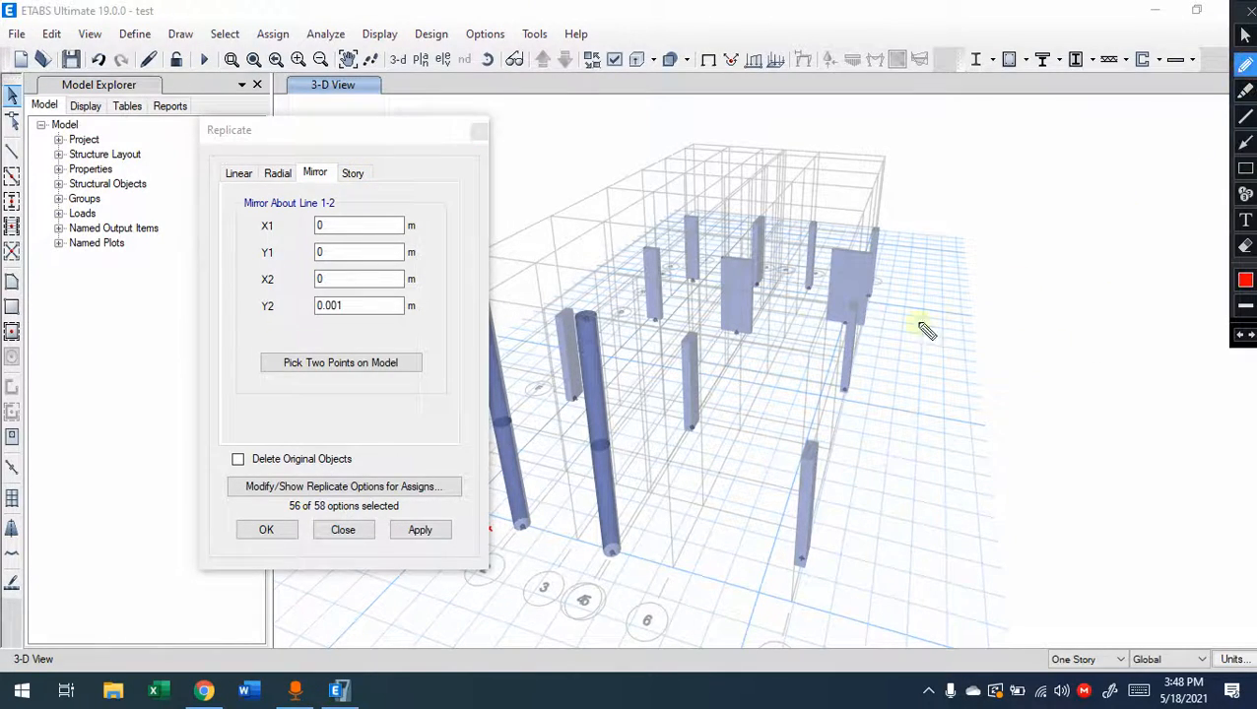
{"action": "mouse_move", "coordinate": [782, 323]}
{"action": "left_mouse_down"}
{"action": "mouse_move", "coordinate": [764, 410]}
{"action": "mouse_move", "coordinate": [828, 408]}
{"action": "mouse_move", "coordinate": [794, 323]}
{"action": "mouse_move", "coordinate": [778, 327]}
{"action": "left_mouse_up"}
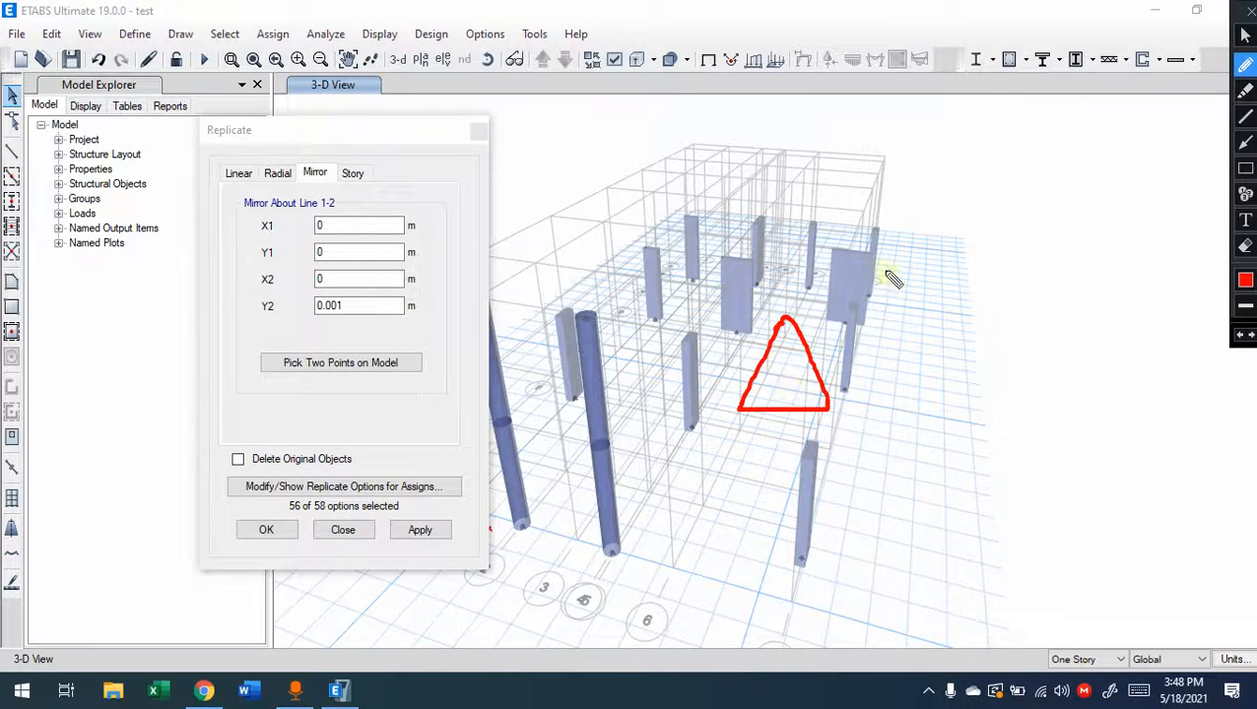
{"action": "mouse_move", "coordinate": [871, 207]}
{"action": "left_mouse_down"}
{"action": "mouse_move", "coordinate": [1002, 322]}
{"action": "mouse_move", "coordinate": [1126, 397]}
{"action": "left_mouse_up"}
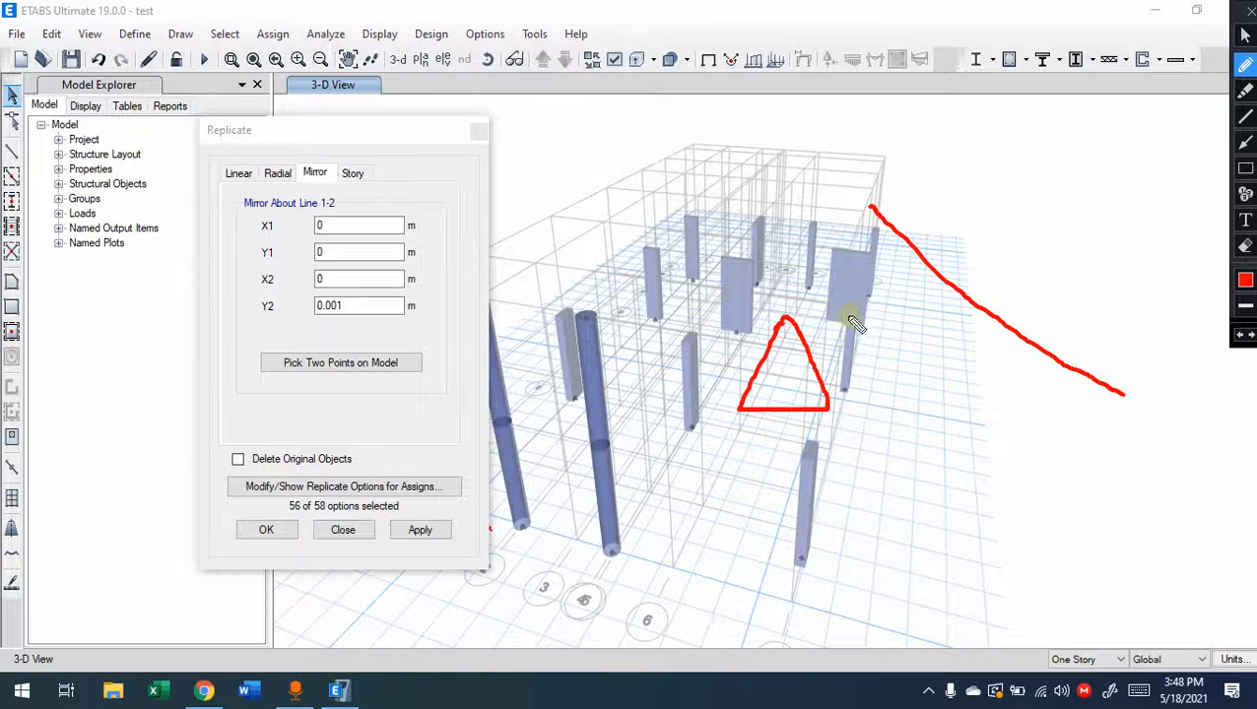
{"action": "left_click", "coordinate": [797, 310]}
{"action": "left_click", "coordinate": [833, 301]}
{"action": "left_click_drag", "start_coordinate": [847, 287], "coordinate": [859, 284]}
{"action": "left_click_drag", "start_coordinate": [877, 274], "coordinate": [976, 226]}
{"action": "left_click", "coordinate": [896, 267]}
{"action": "mouse_move", "coordinate": [985, 222]}
{"action": "left_mouse_down"}
{"action": "mouse_move", "coordinate": [1031, 192]}
{"action": "mouse_move", "coordinate": [1058, 269]}
{"action": "mouse_move", "coordinate": [1125, 209]}
{"action": "mouse_move", "coordinate": [1046, 193]}
{"action": "left_mouse_up"}
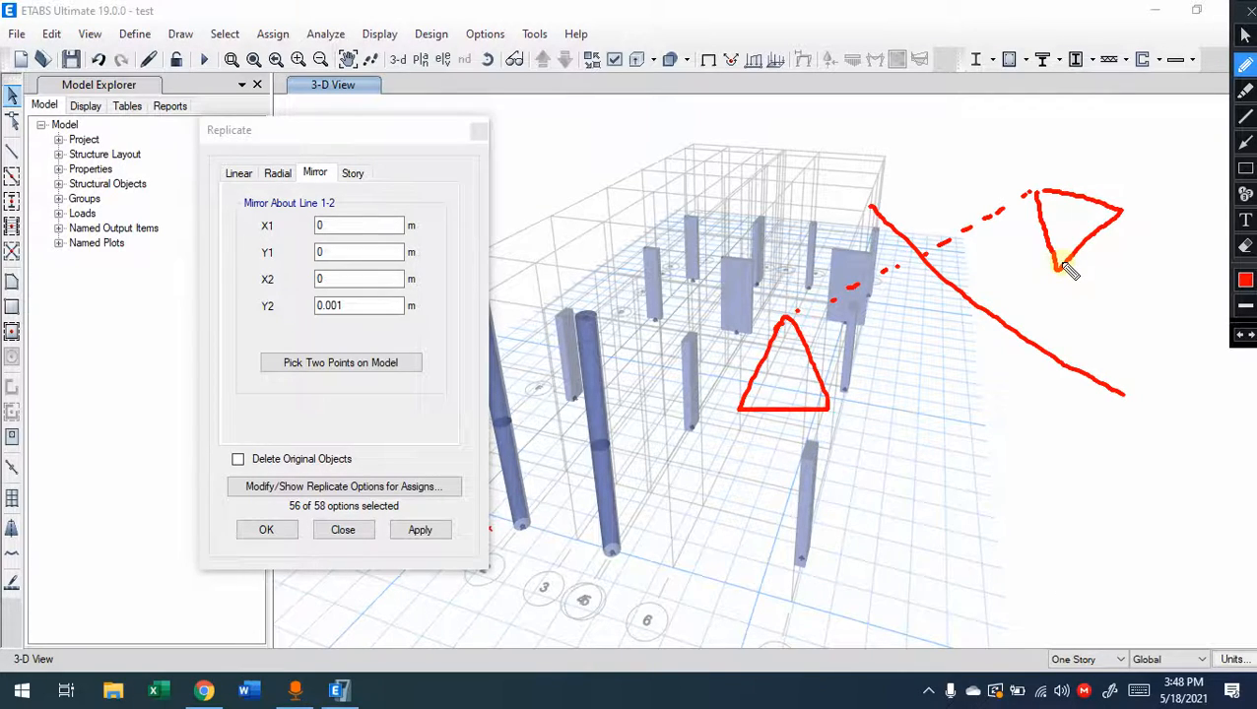
Outline the Linear, Radial and Story options with the annotation pen, and sketch a ring of six circles over the model
{"action": "mouse_move", "coordinate": [254, 170]}
{"action": "left_mouse_down"}
{"action": "mouse_move", "coordinate": [225, 165]}
{"action": "mouse_move", "coordinate": [219, 180]}
{"action": "mouse_move", "coordinate": [253, 181]}
{"action": "left_mouse_up"}
{"action": "mouse_move", "coordinate": [382, 163]}
{"action": "left_mouse_down"}
{"action": "mouse_move", "coordinate": [335, 190]}
{"action": "mouse_move", "coordinate": [359, 197]}
{"action": "mouse_move", "coordinate": [379, 170]}
{"action": "mouse_move", "coordinate": [264, 157]}
{"action": "mouse_move", "coordinate": [254, 185]}
{"action": "mouse_move", "coordinate": [307, 197]}
{"action": "mouse_move", "coordinate": [297, 160]}
{"action": "left_mouse_up"}
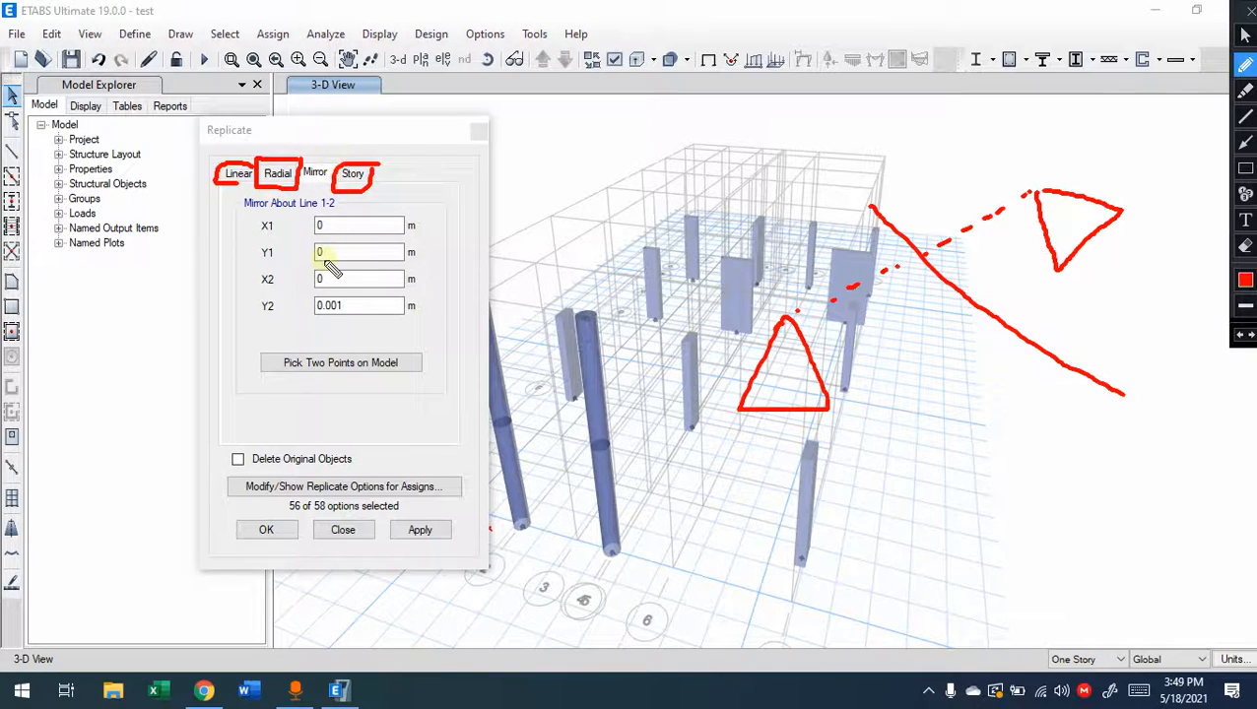
{"action": "mouse_move", "coordinate": [1006, 404]}
{"action": "left_mouse_down"}
{"action": "mouse_move", "coordinate": [1015, 449]}
{"action": "mouse_move", "coordinate": [1009, 406]}
{"action": "left_mouse_up"}
{"action": "left_click_drag", "start_coordinate": [788, 419], "coordinate": [780, 440]}
{"action": "mouse_move", "coordinate": [793, 532]}
{"action": "left_mouse_down"}
{"action": "mouse_move", "coordinate": [785, 580]}
{"action": "mouse_move", "coordinate": [788, 520]}
{"action": "left_mouse_up"}
{"action": "mouse_move", "coordinate": [911, 546]}
{"action": "left_mouse_down"}
{"action": "mouse_move", "coordinate": [886, 570]}
{"action": "mouse_move", "coordinate": [941, 551]}
{"action": "left_mouse_up"}
{"action": "left_click_drag", "start_coordinate": [969, 497], "coordinate": [996, 485]}
{"action": "mouse_move", "coordinate": [884, 389]}
{"action": "left_mouse_down"}
{"action": "mouse_move", "coordinate": [884, 431]}
{"action": "mouse_move", "coordinate": [886, 419]}
{"action": "left_mouse_up"}
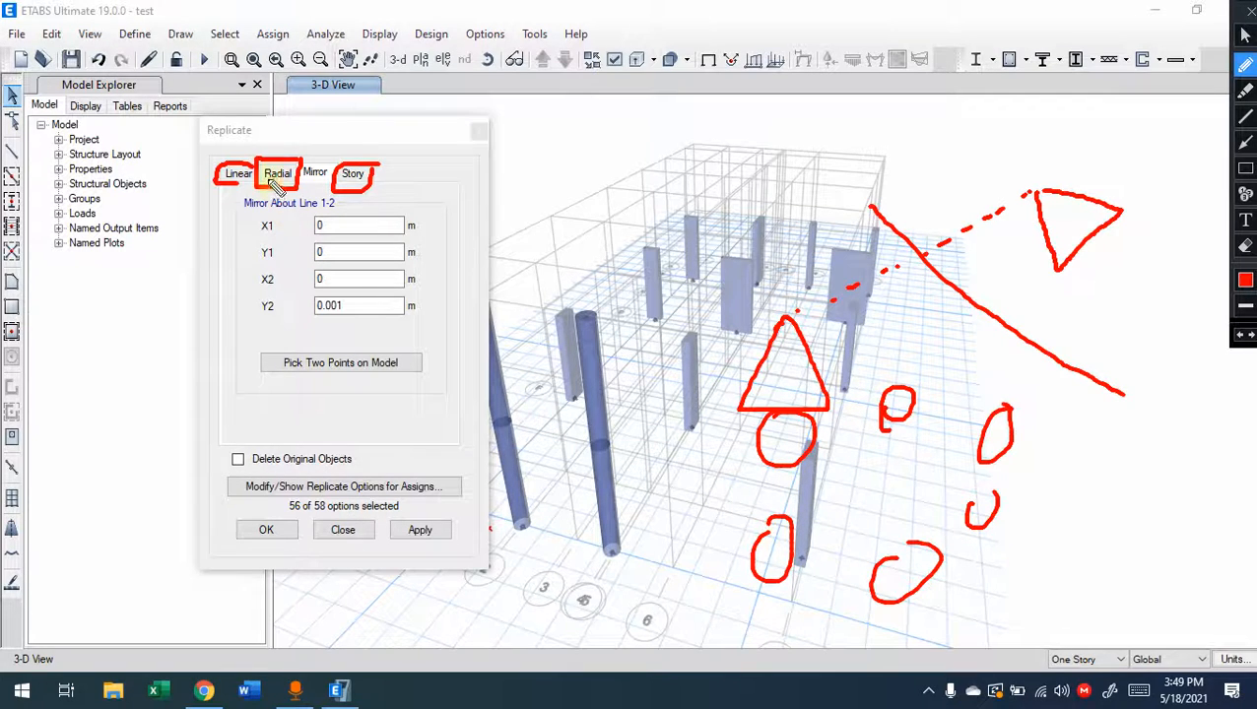
Stop annotating and open the radial replication options
{"action": "left_click", "coordinate": [1244, 34]}
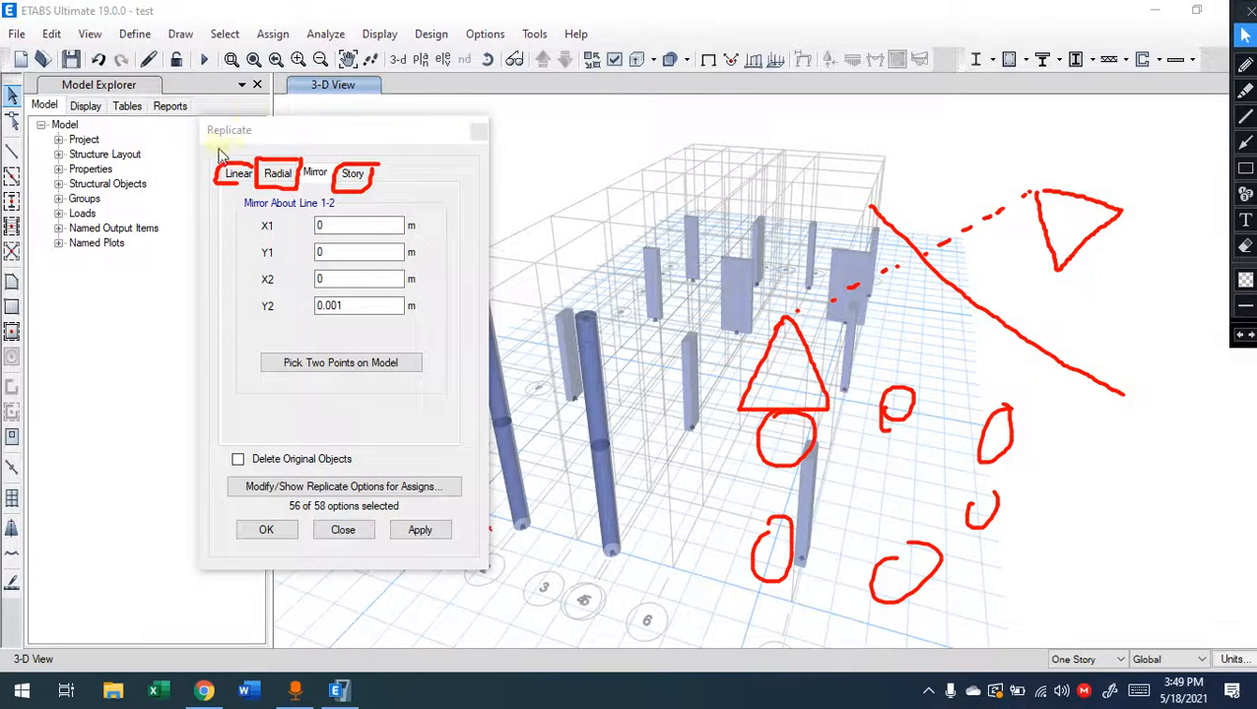
{"action": "left_click", "coordinate": [276, 174]}
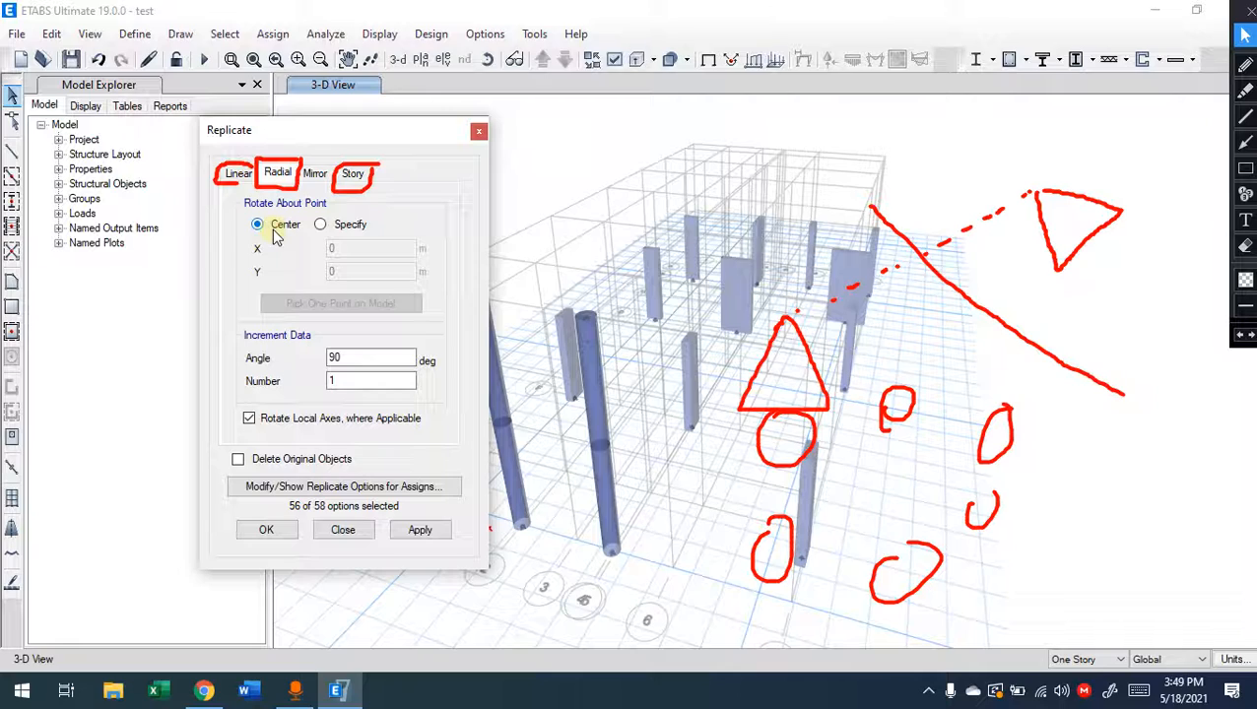